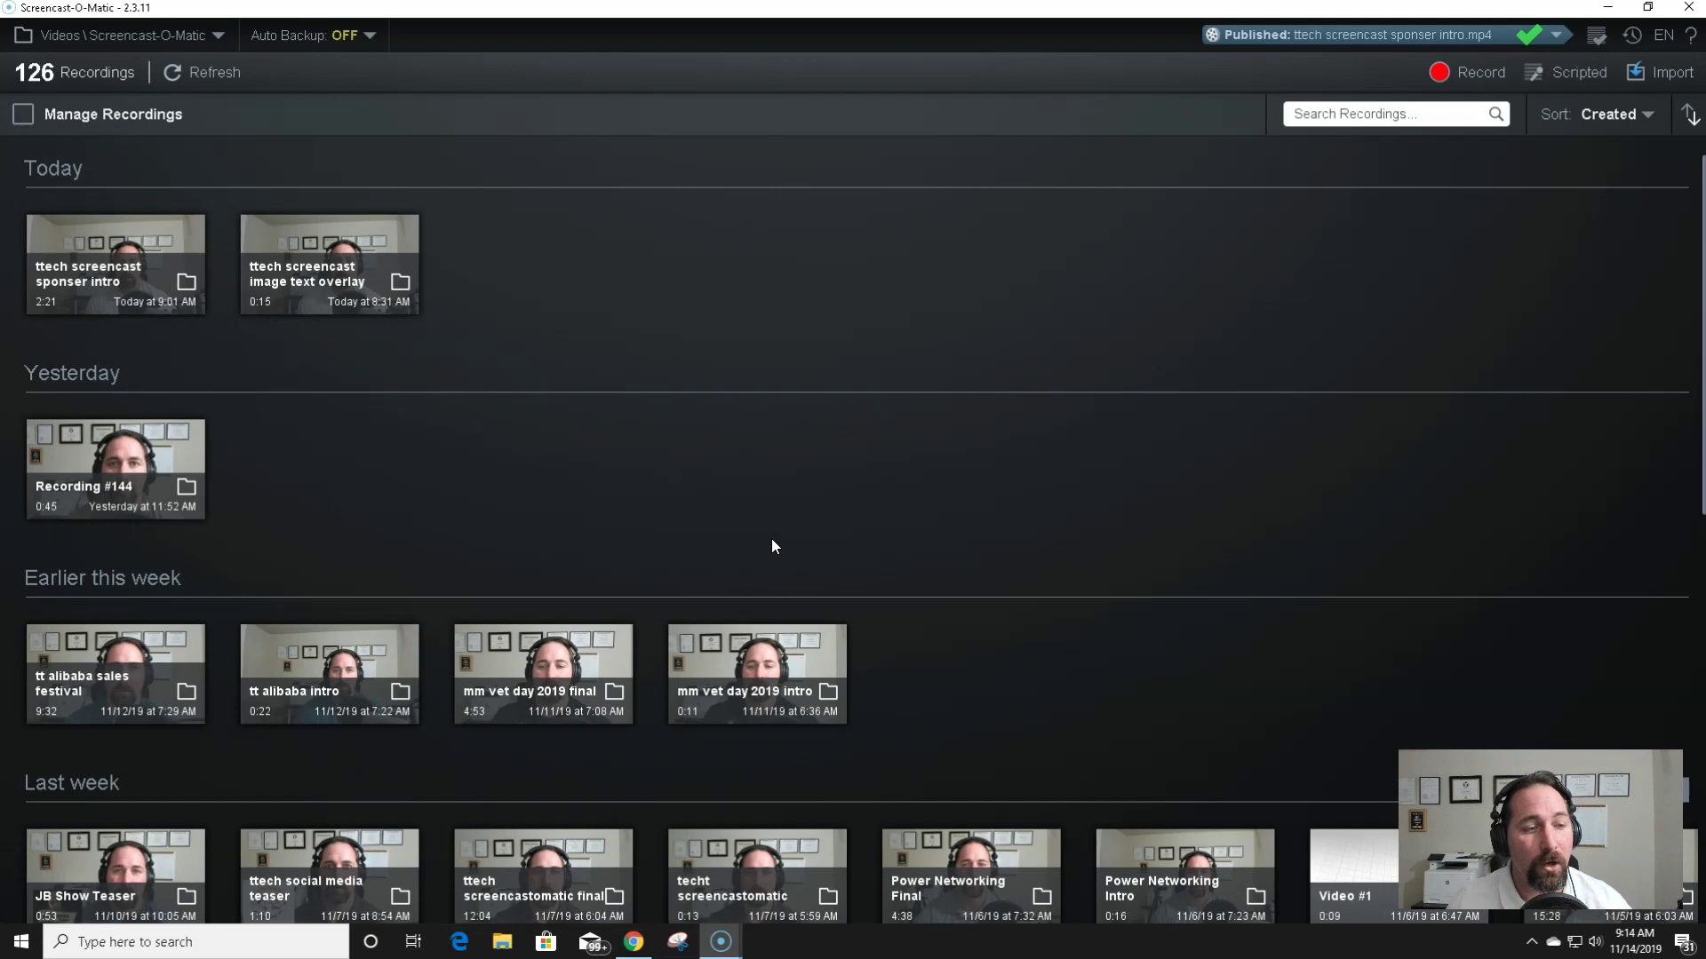
Step: Open yesterday's Recording #144 in the video editor
left_click(195, 431)
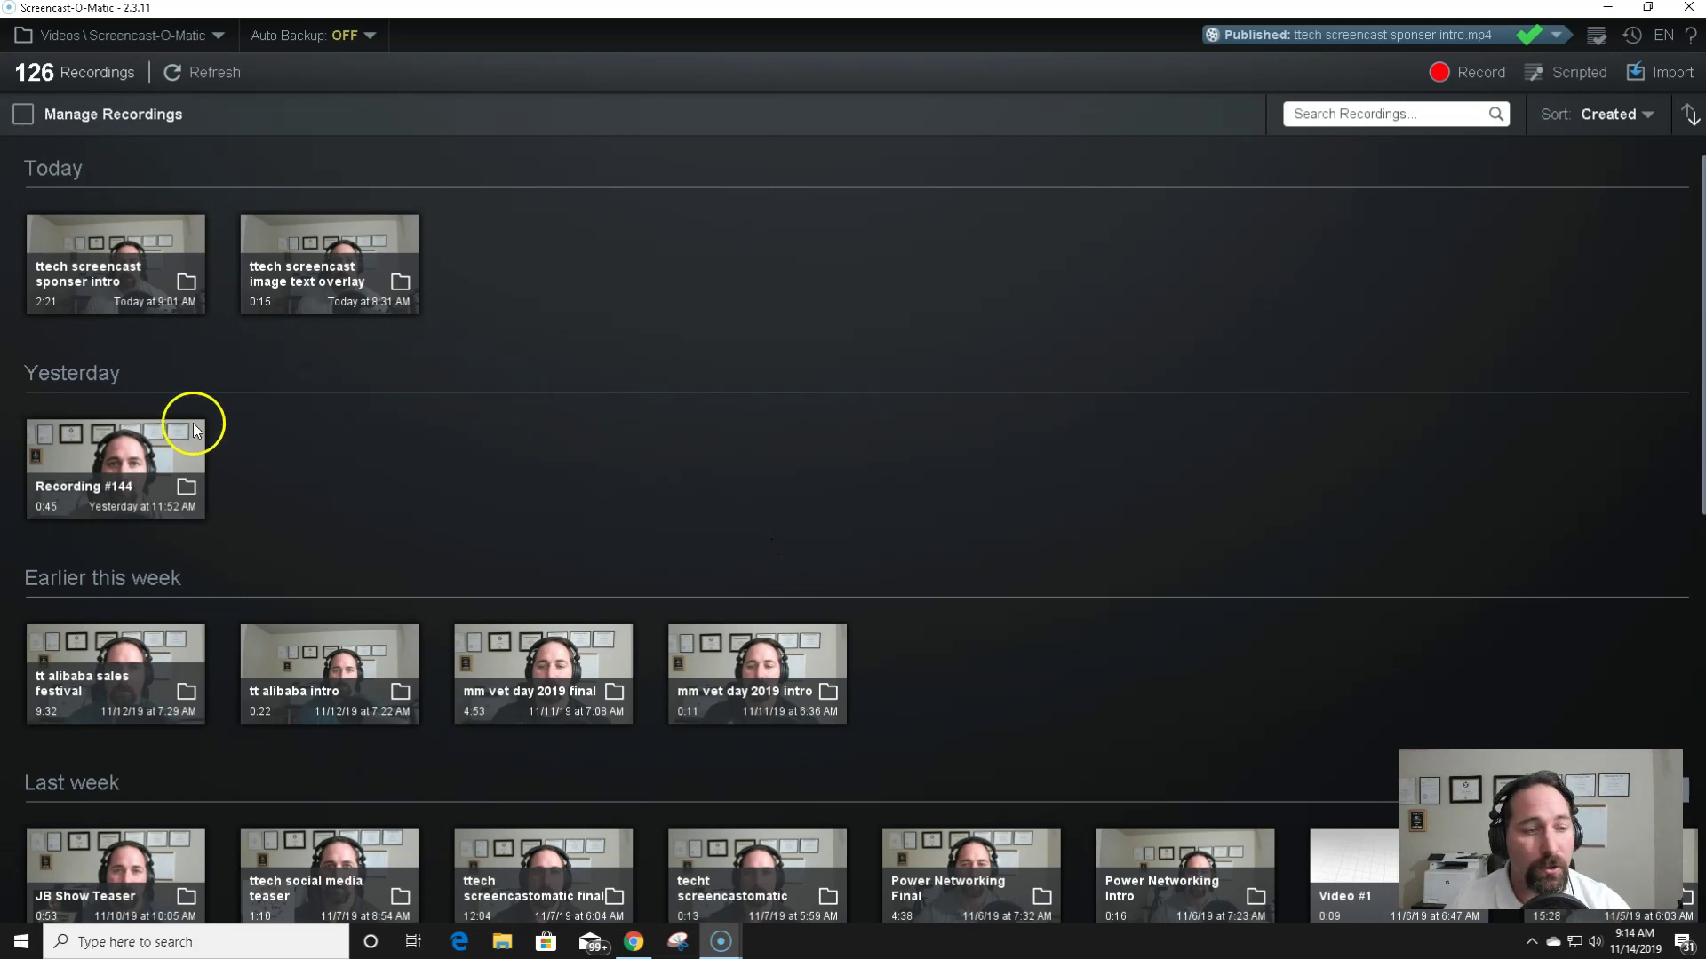
mouse_move(188, 449)
left_click(121, 435)
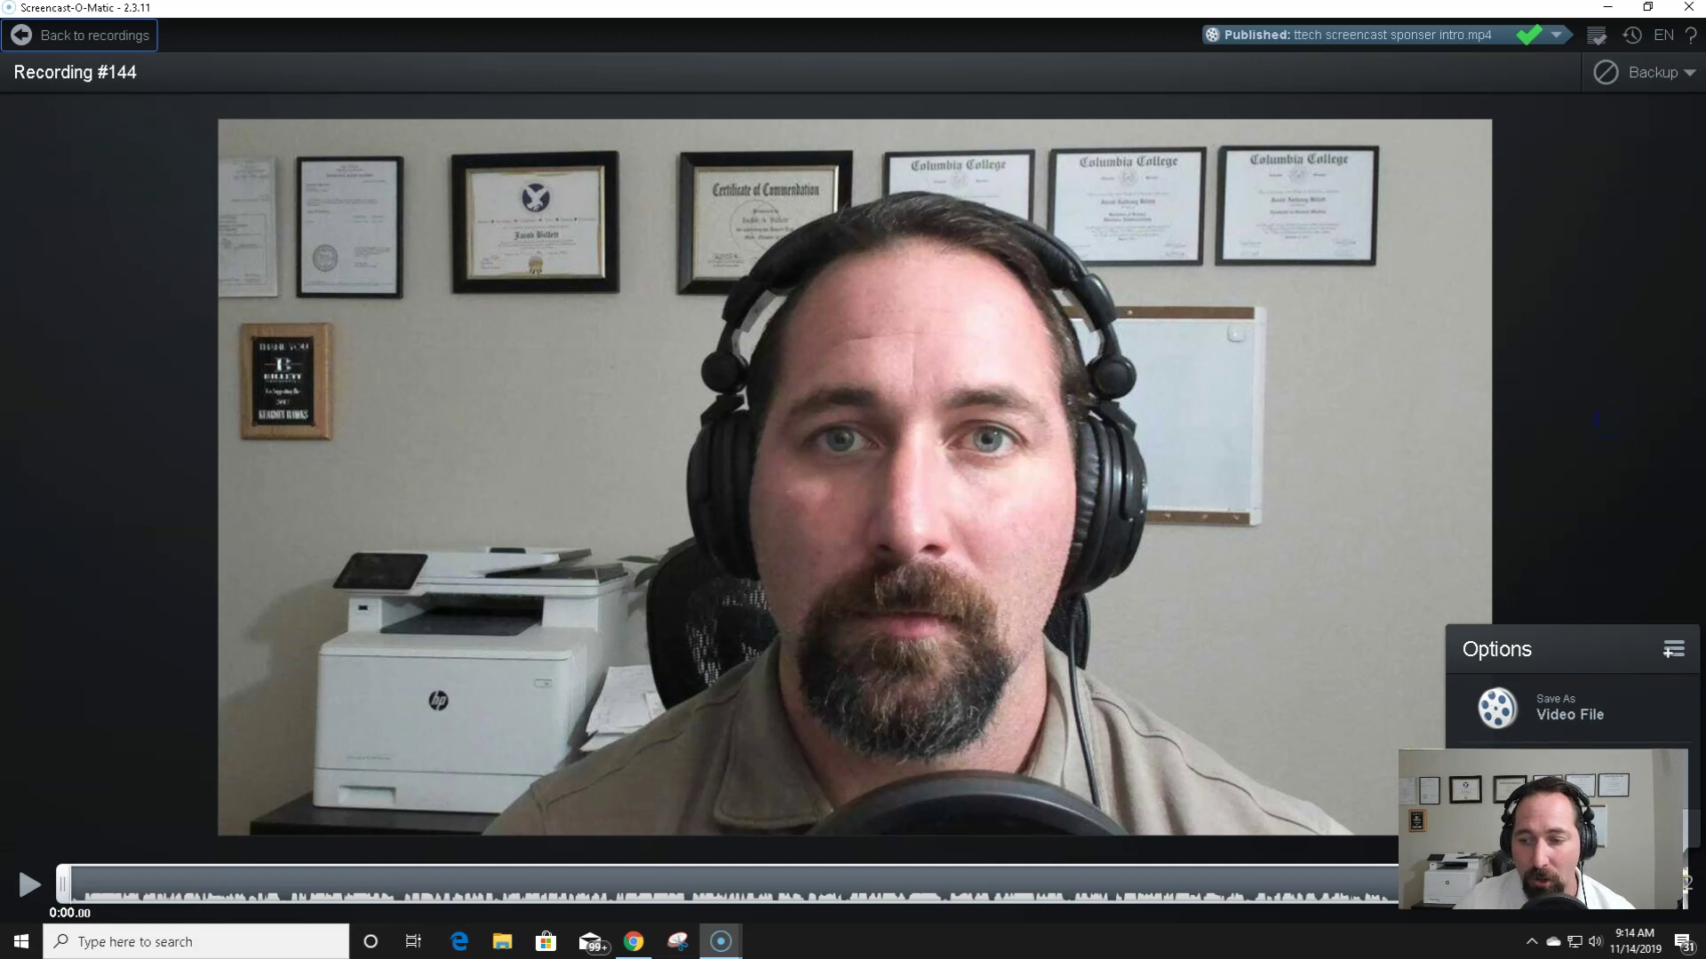
left_click(1570, 714)
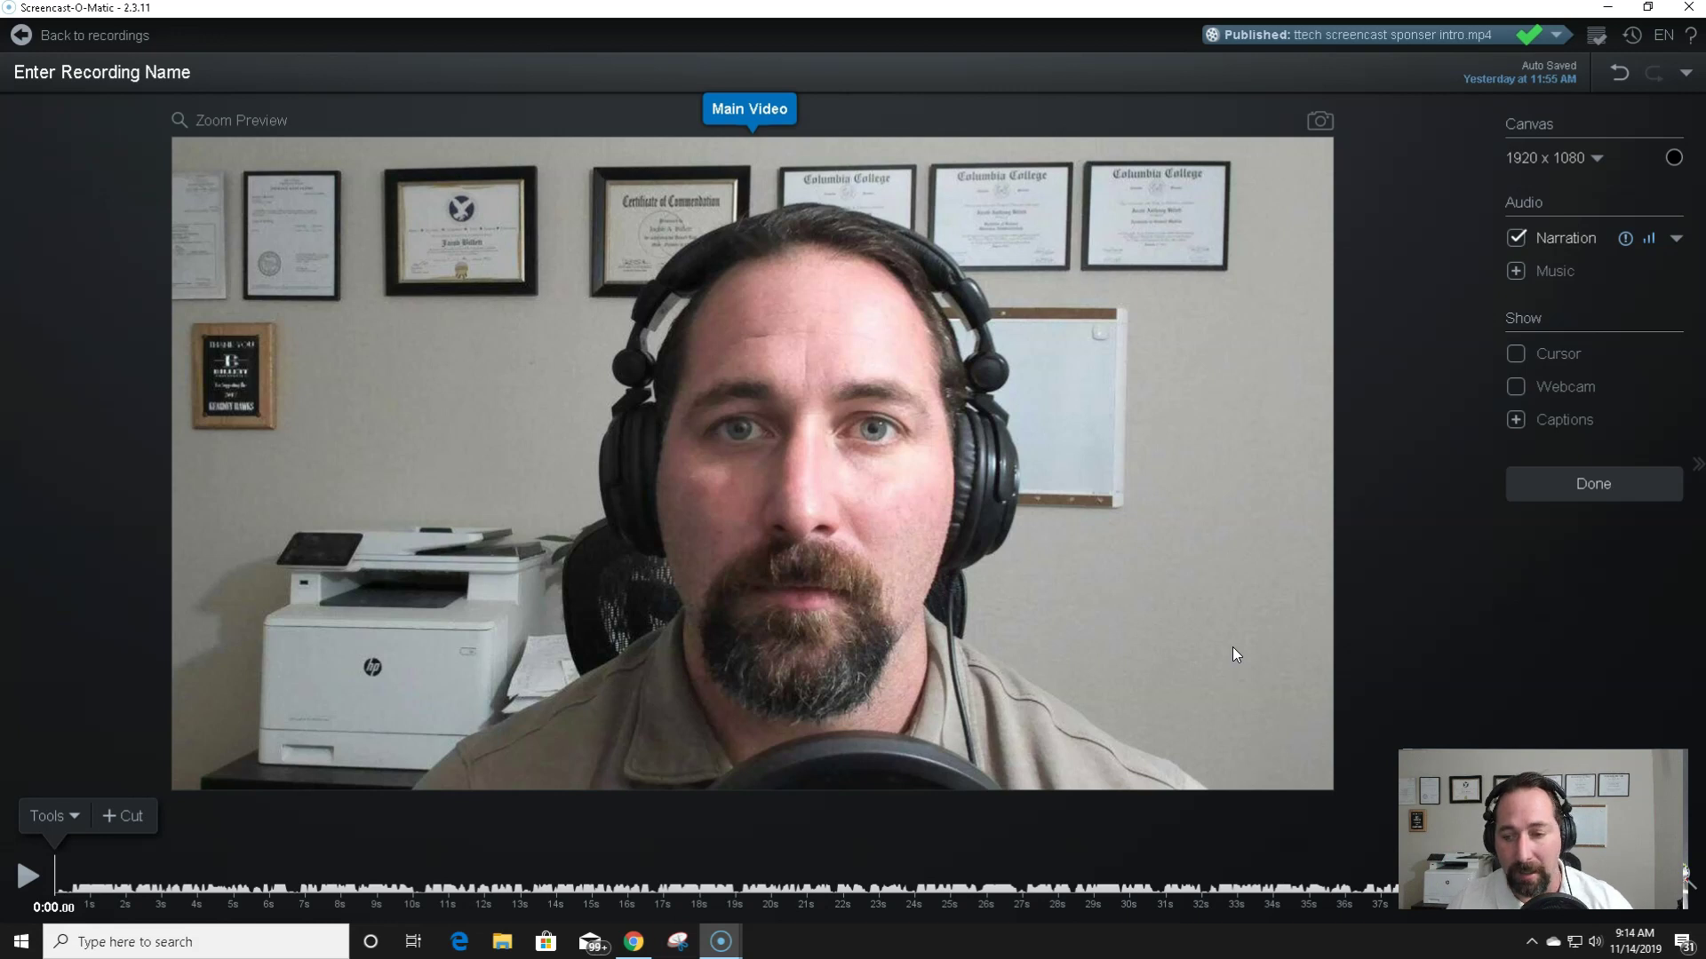
left_click(1164, 758)
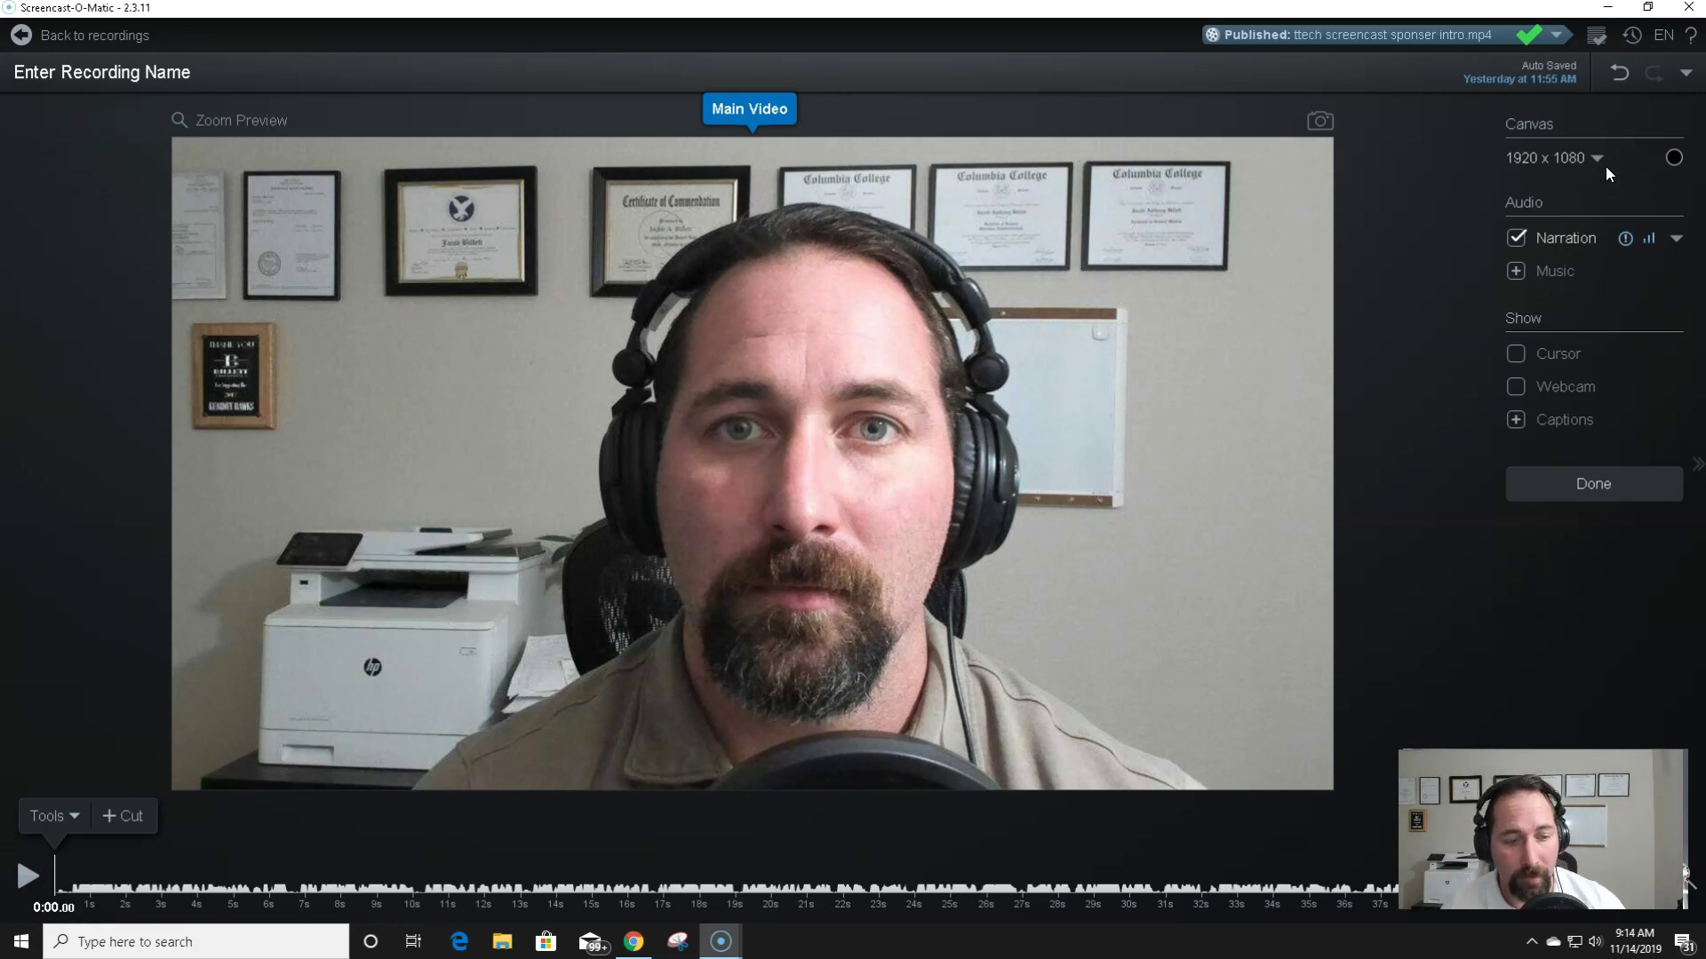
left_click(908, 366)
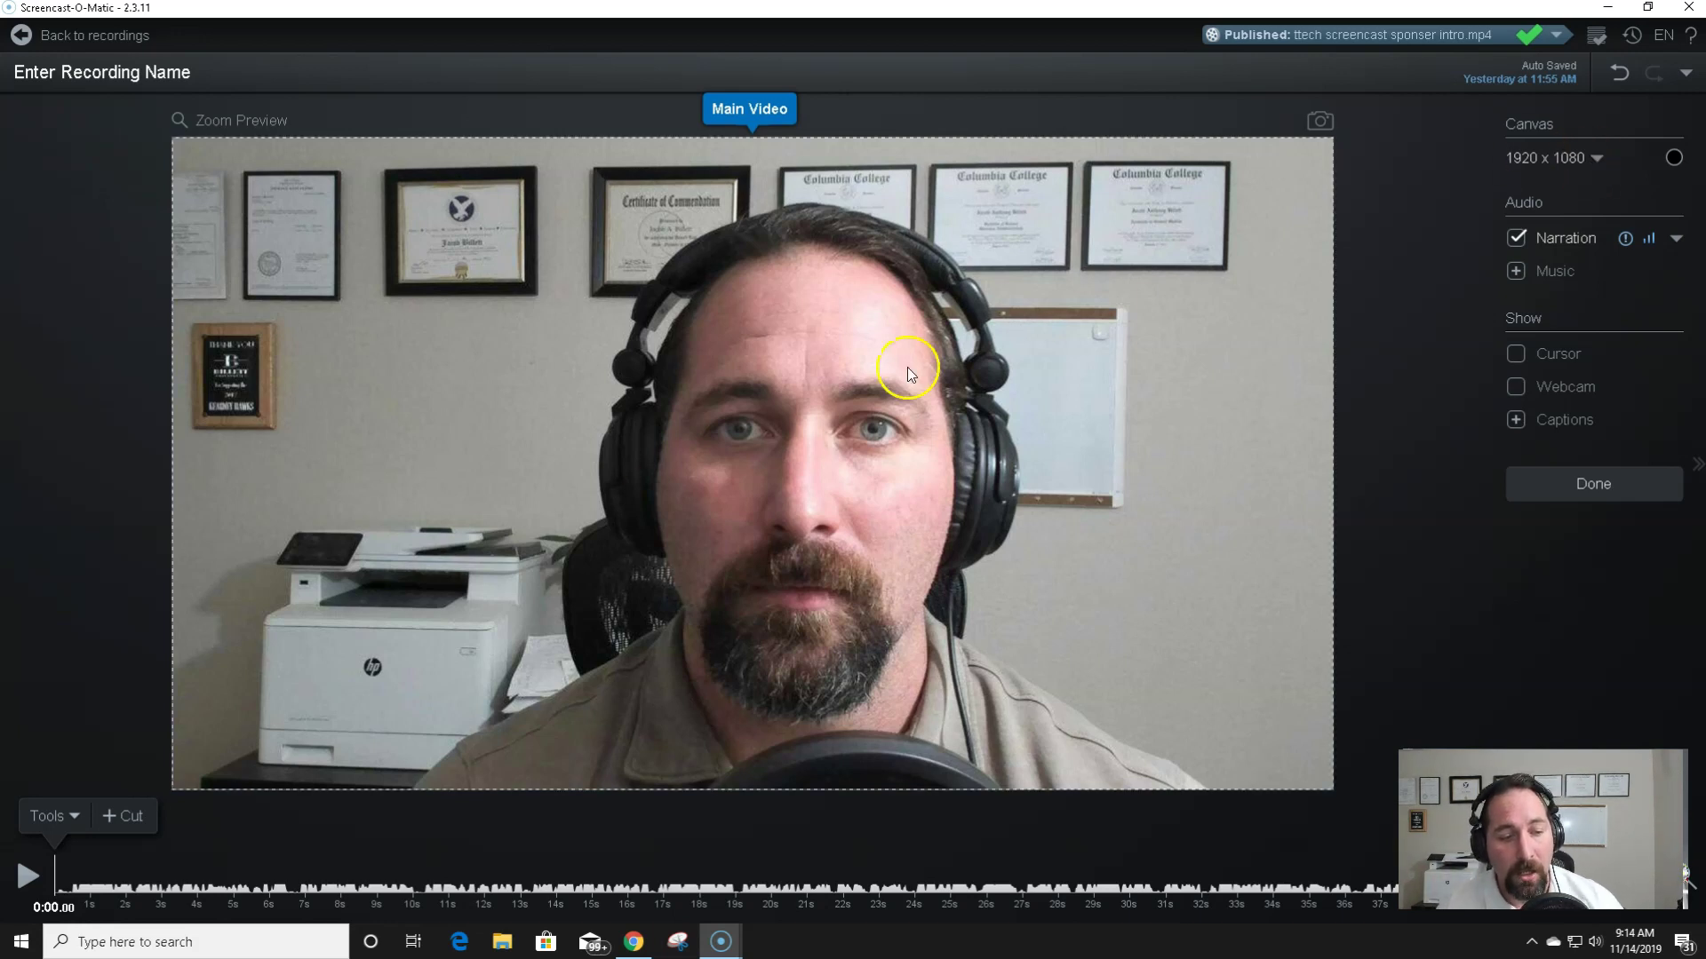
Step: Overlay the recent image TWF-1.jpg on the video at about 0:07.64
left_click(248, 886)
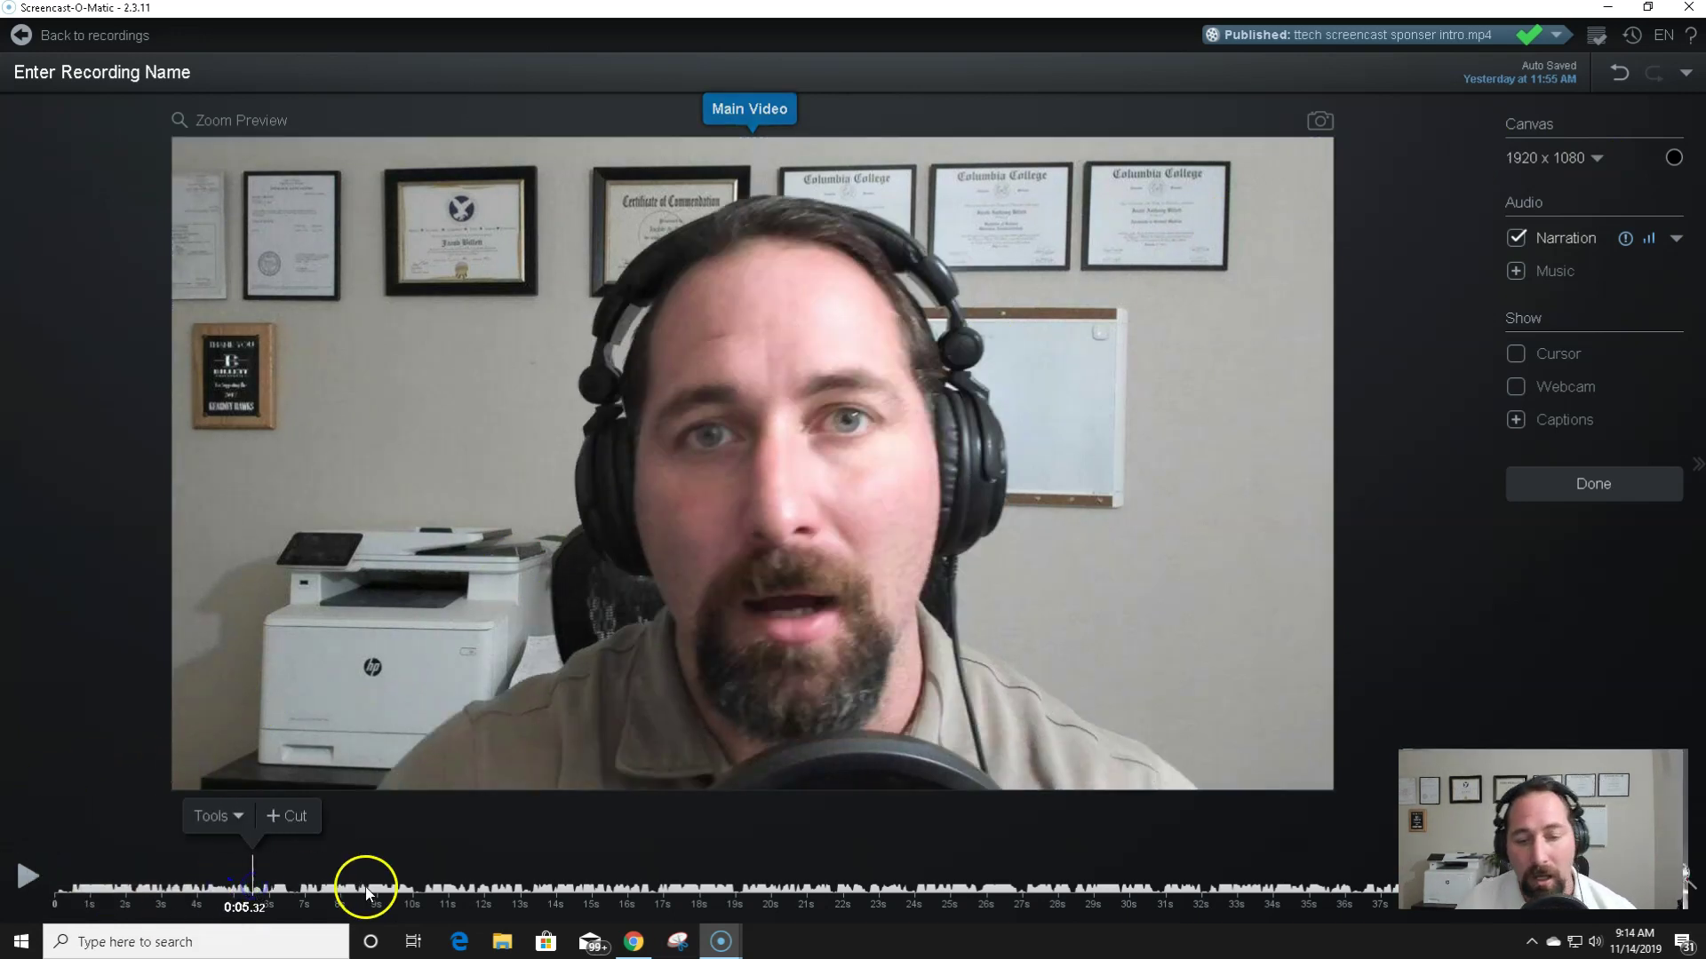
left_click(304, 884)
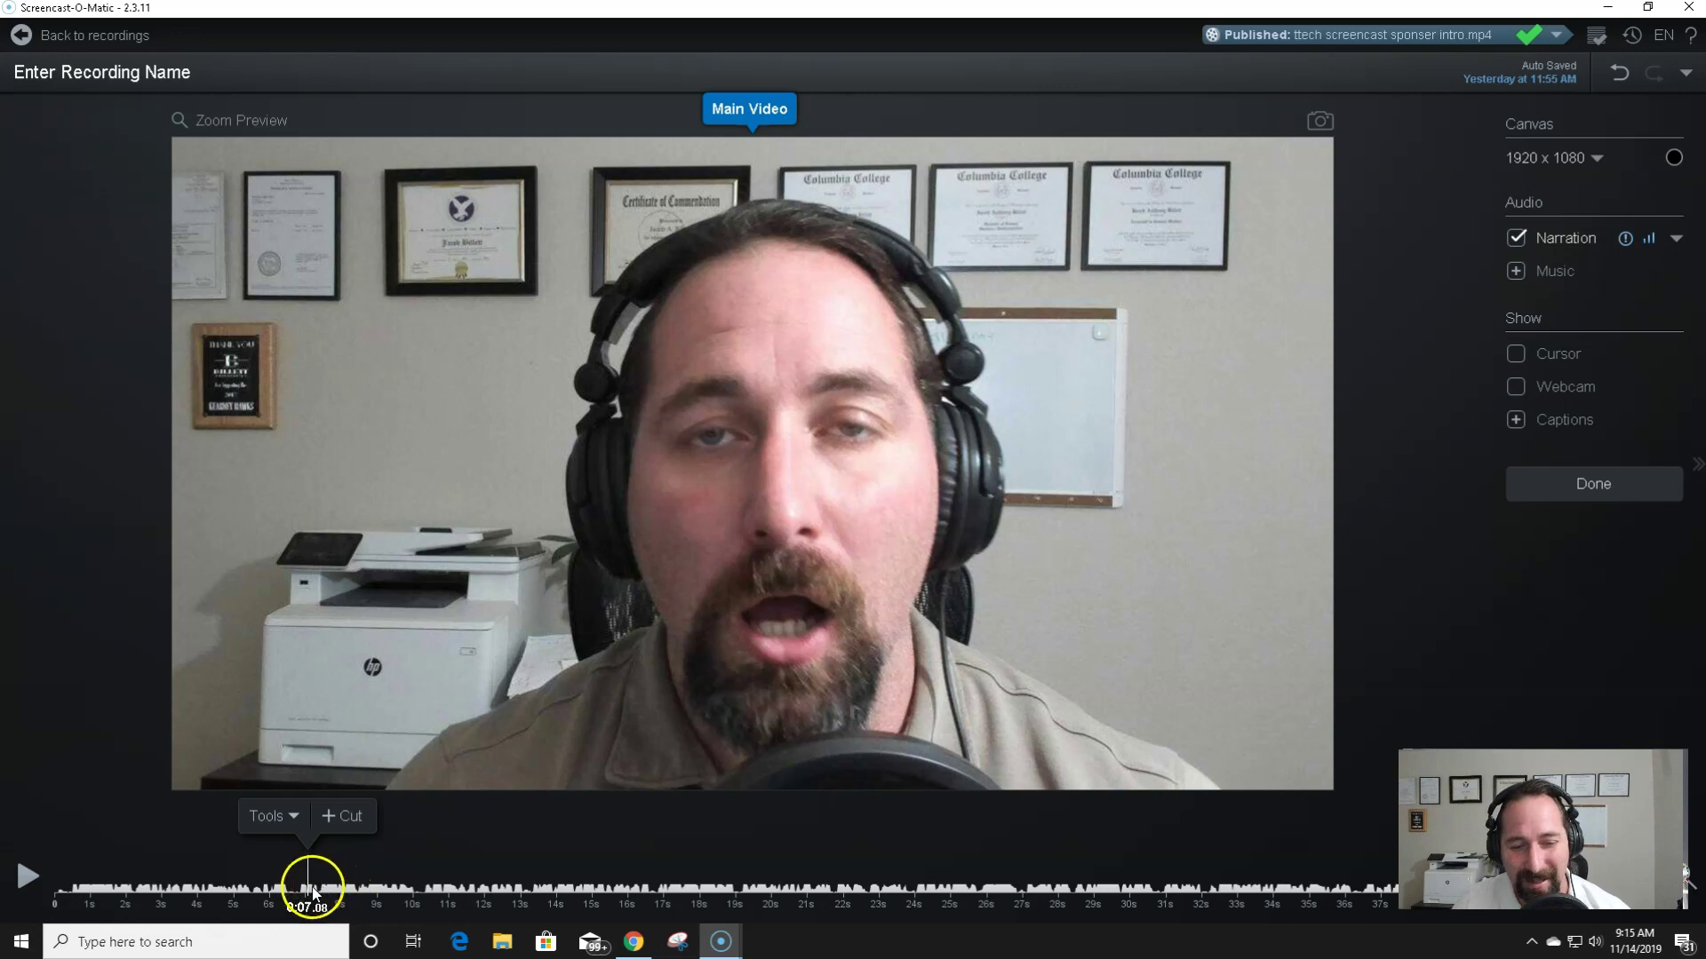
left_click(328, 887)
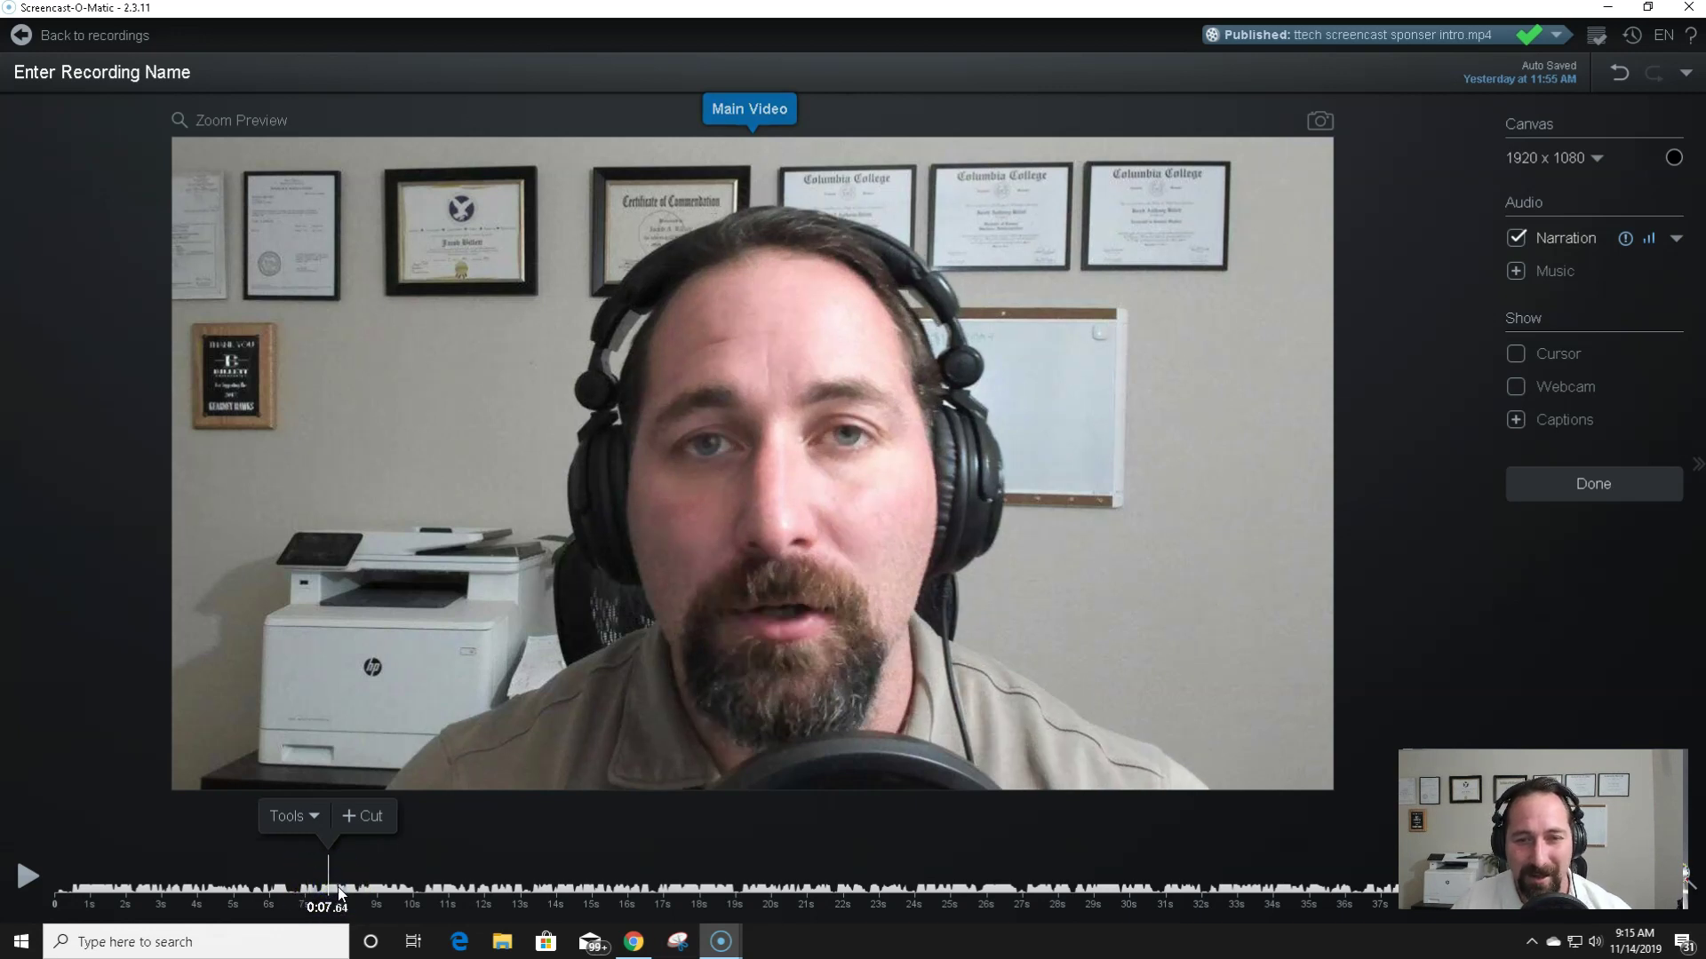
left_click(306, 823)
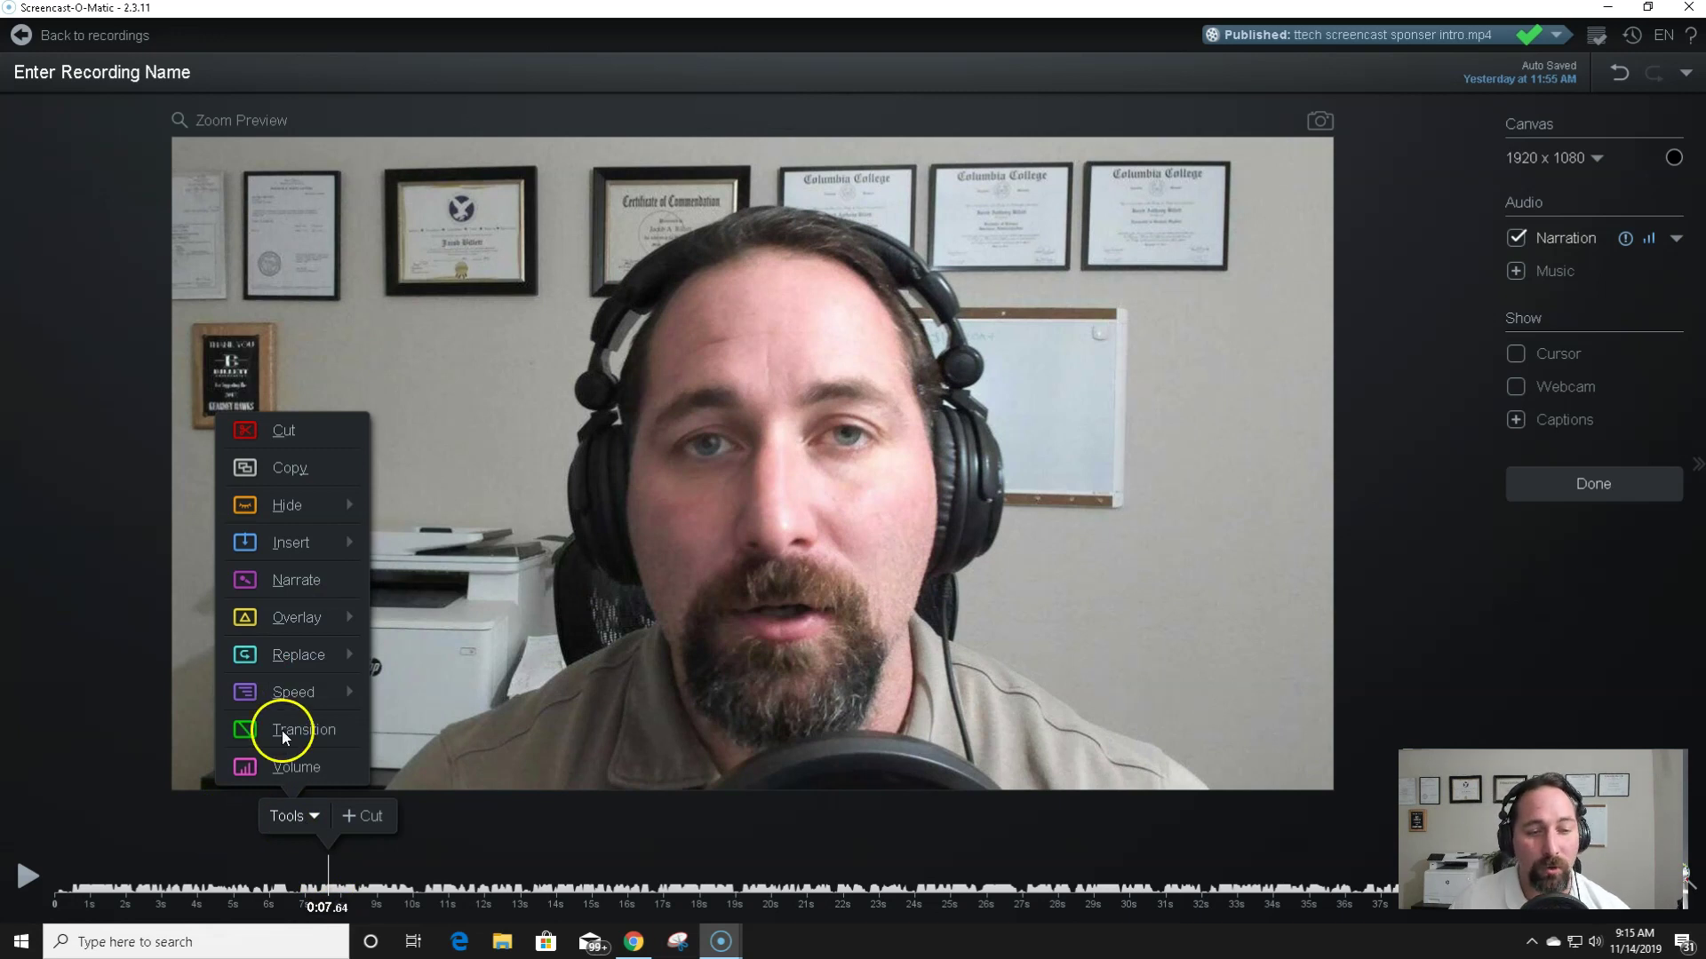
mouse_move(351, 692)
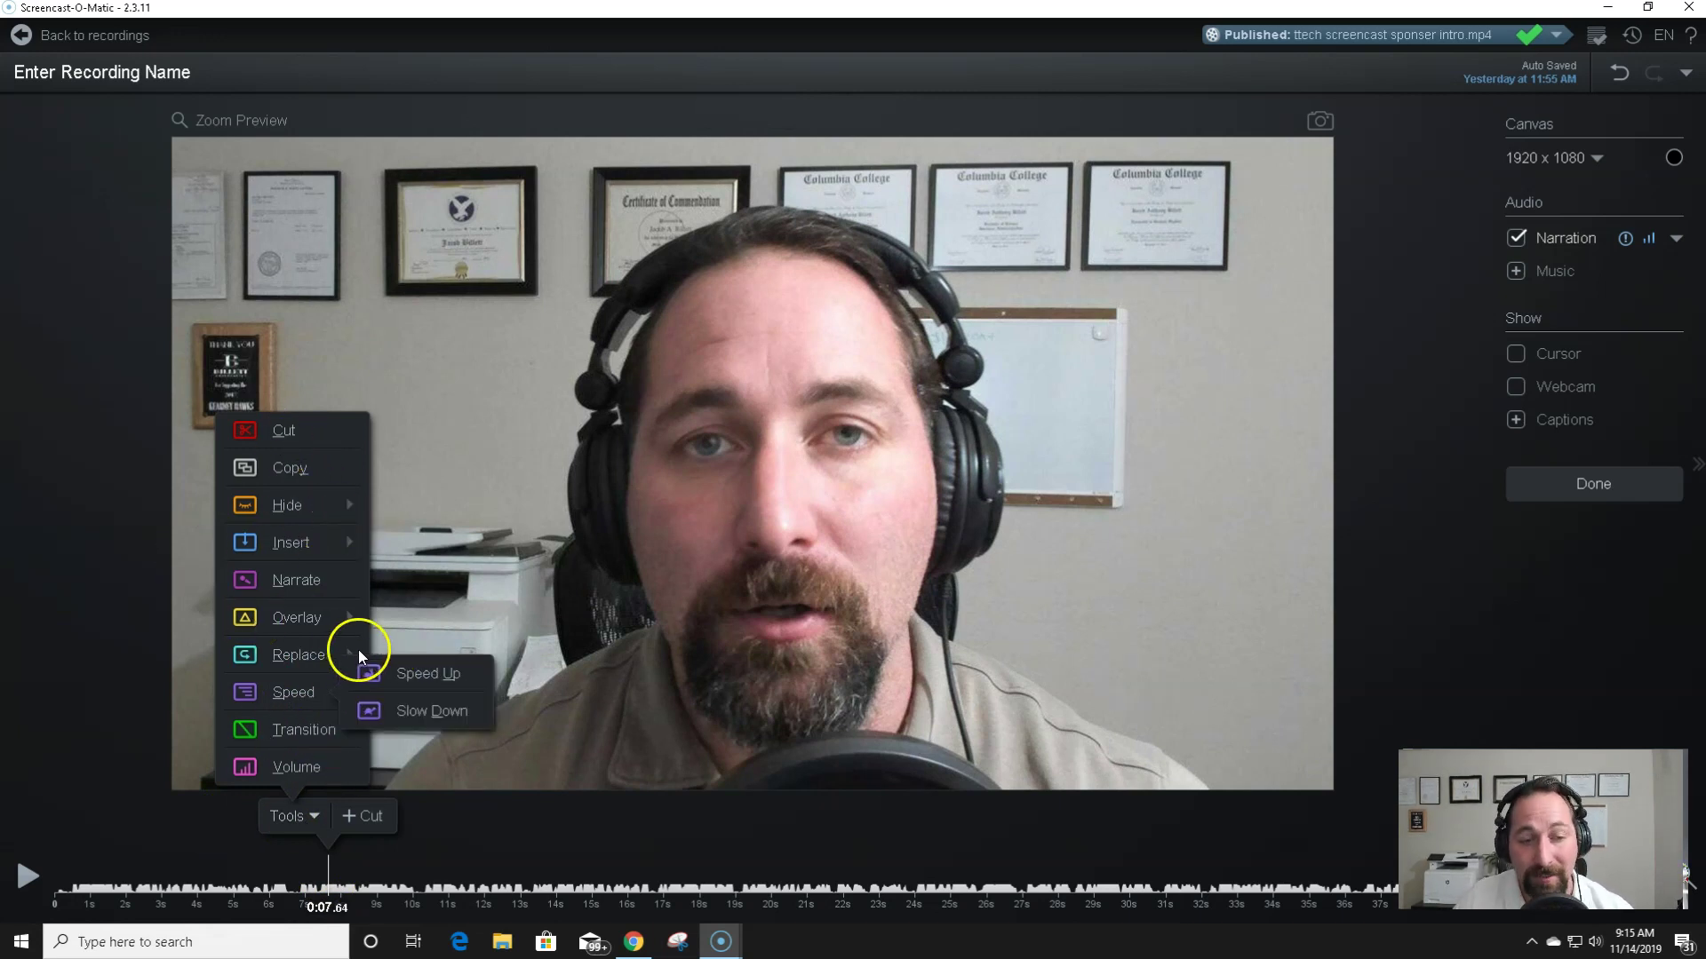
mouse_move(304, 615)
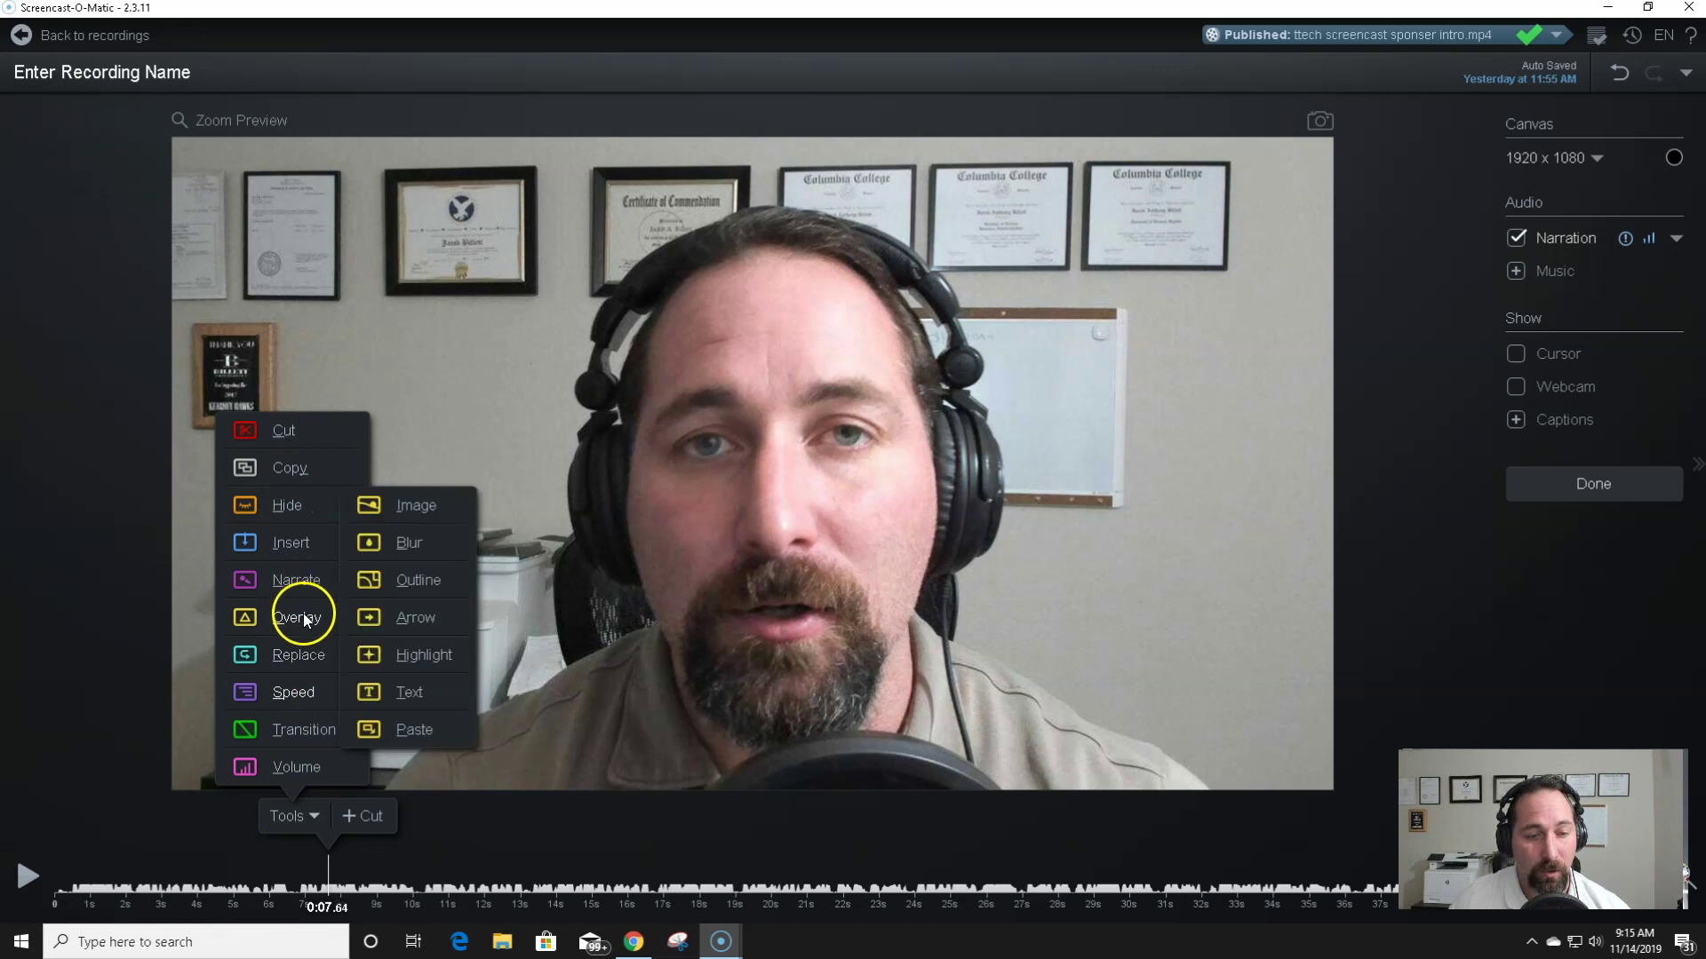
left_click(303, 615)
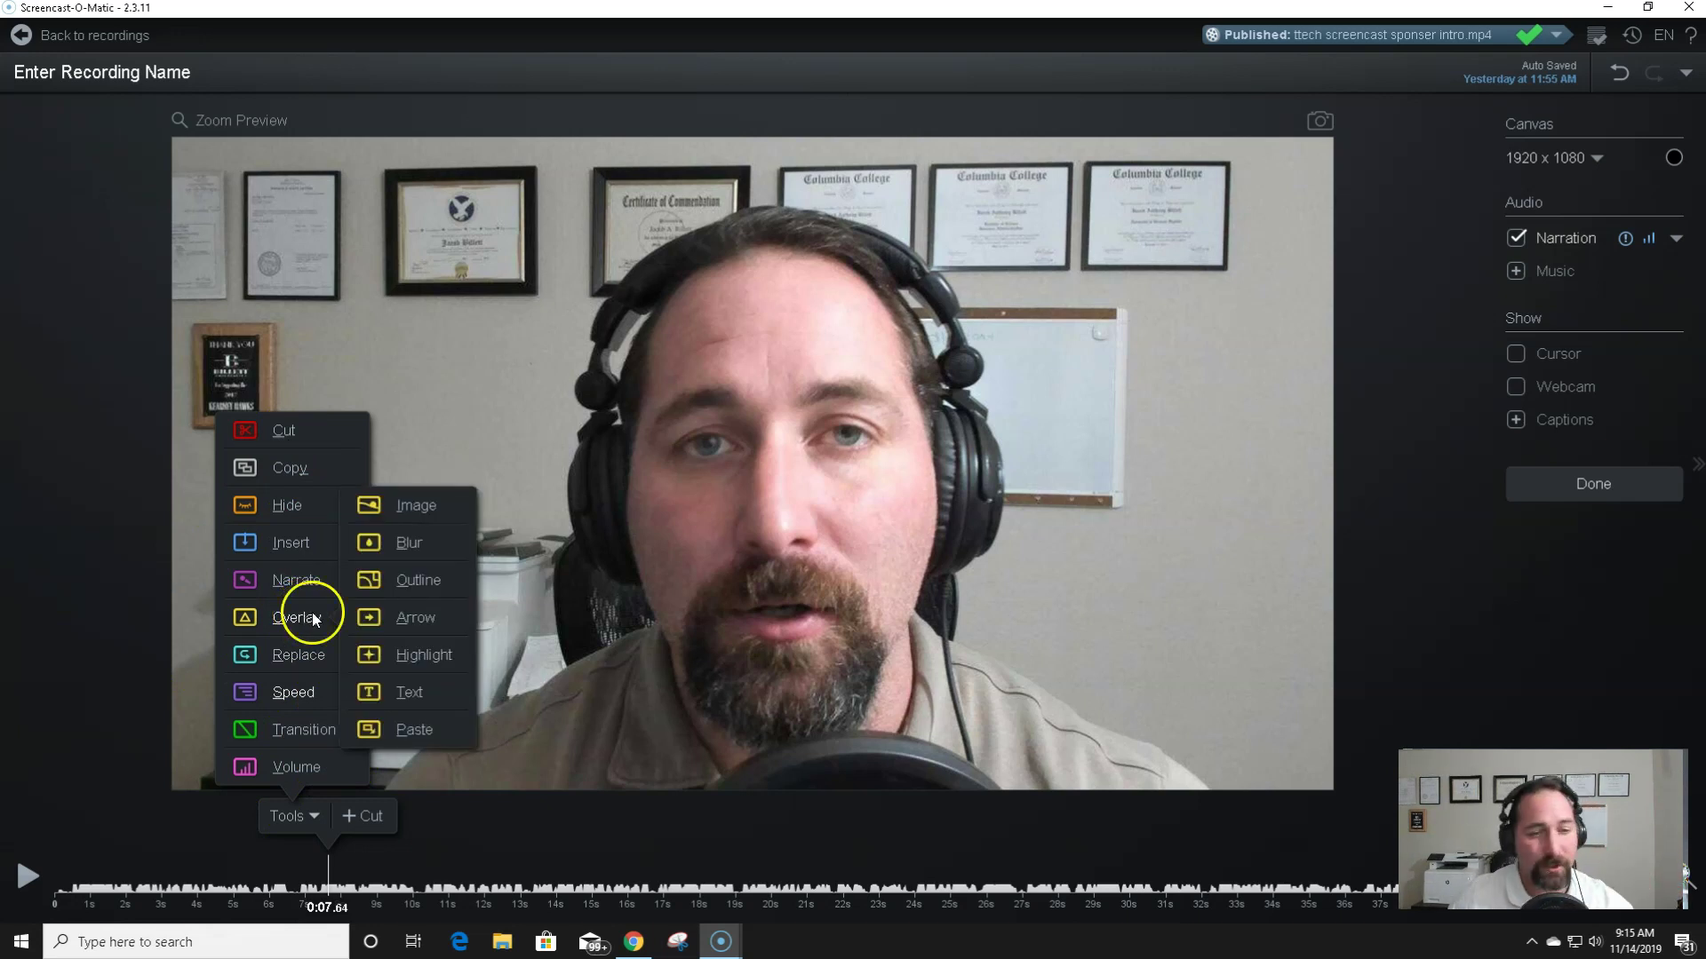
left_click(415, 516)
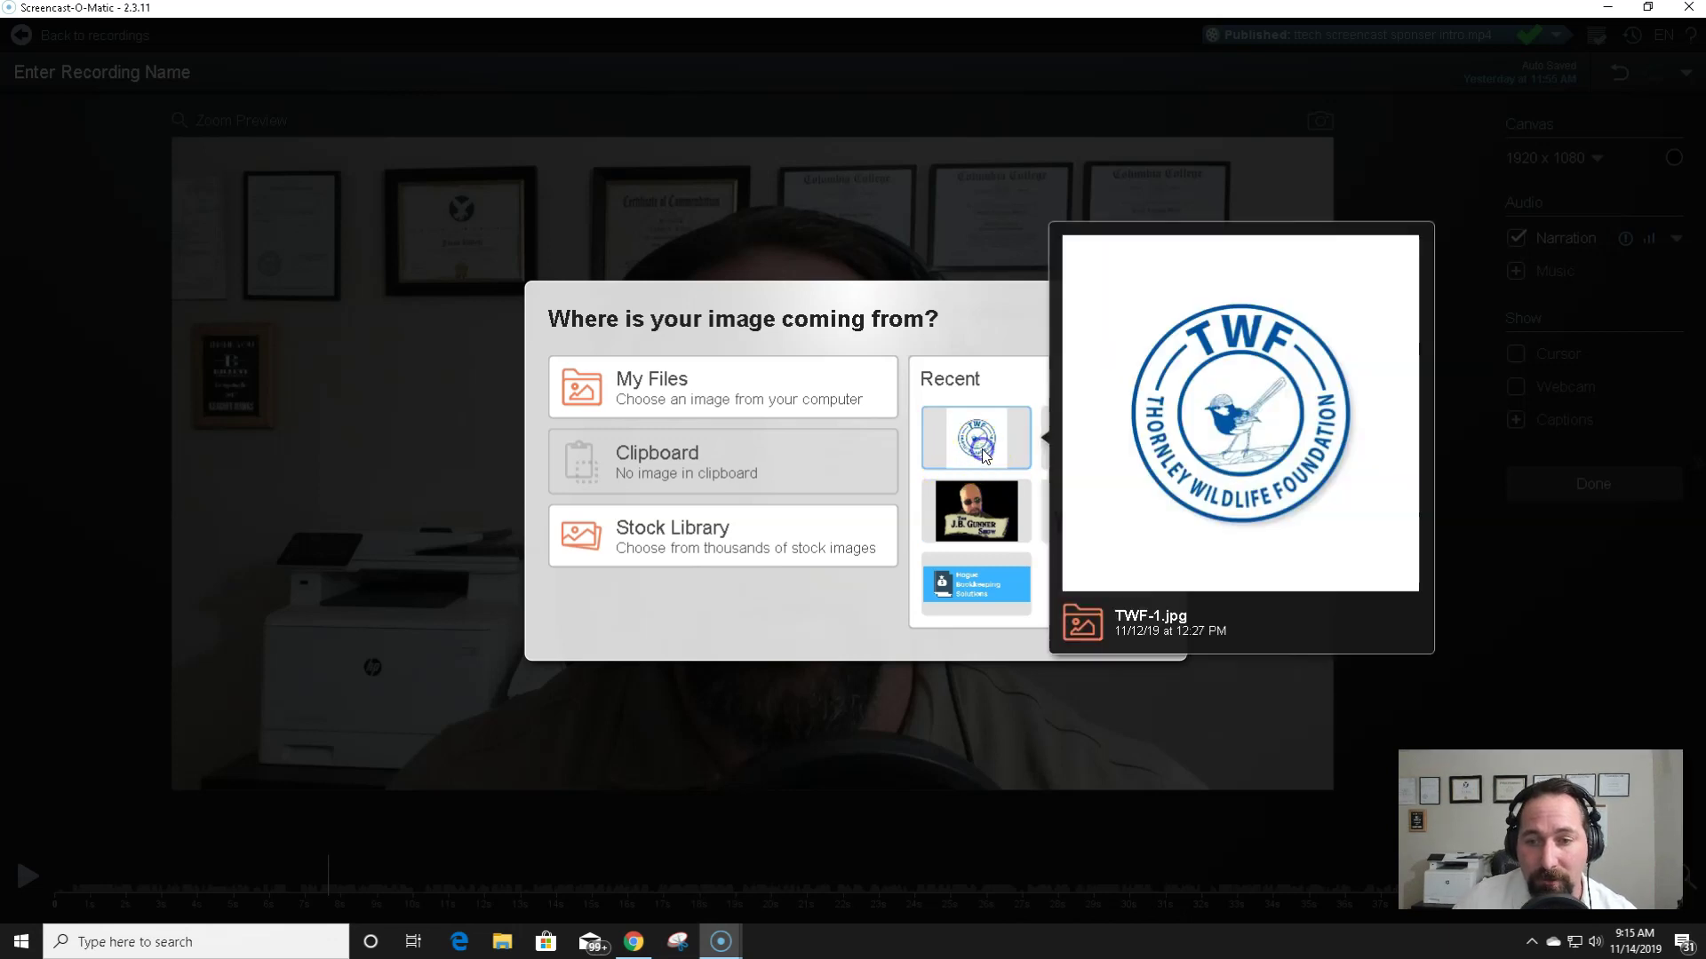
left_click(983, 450)
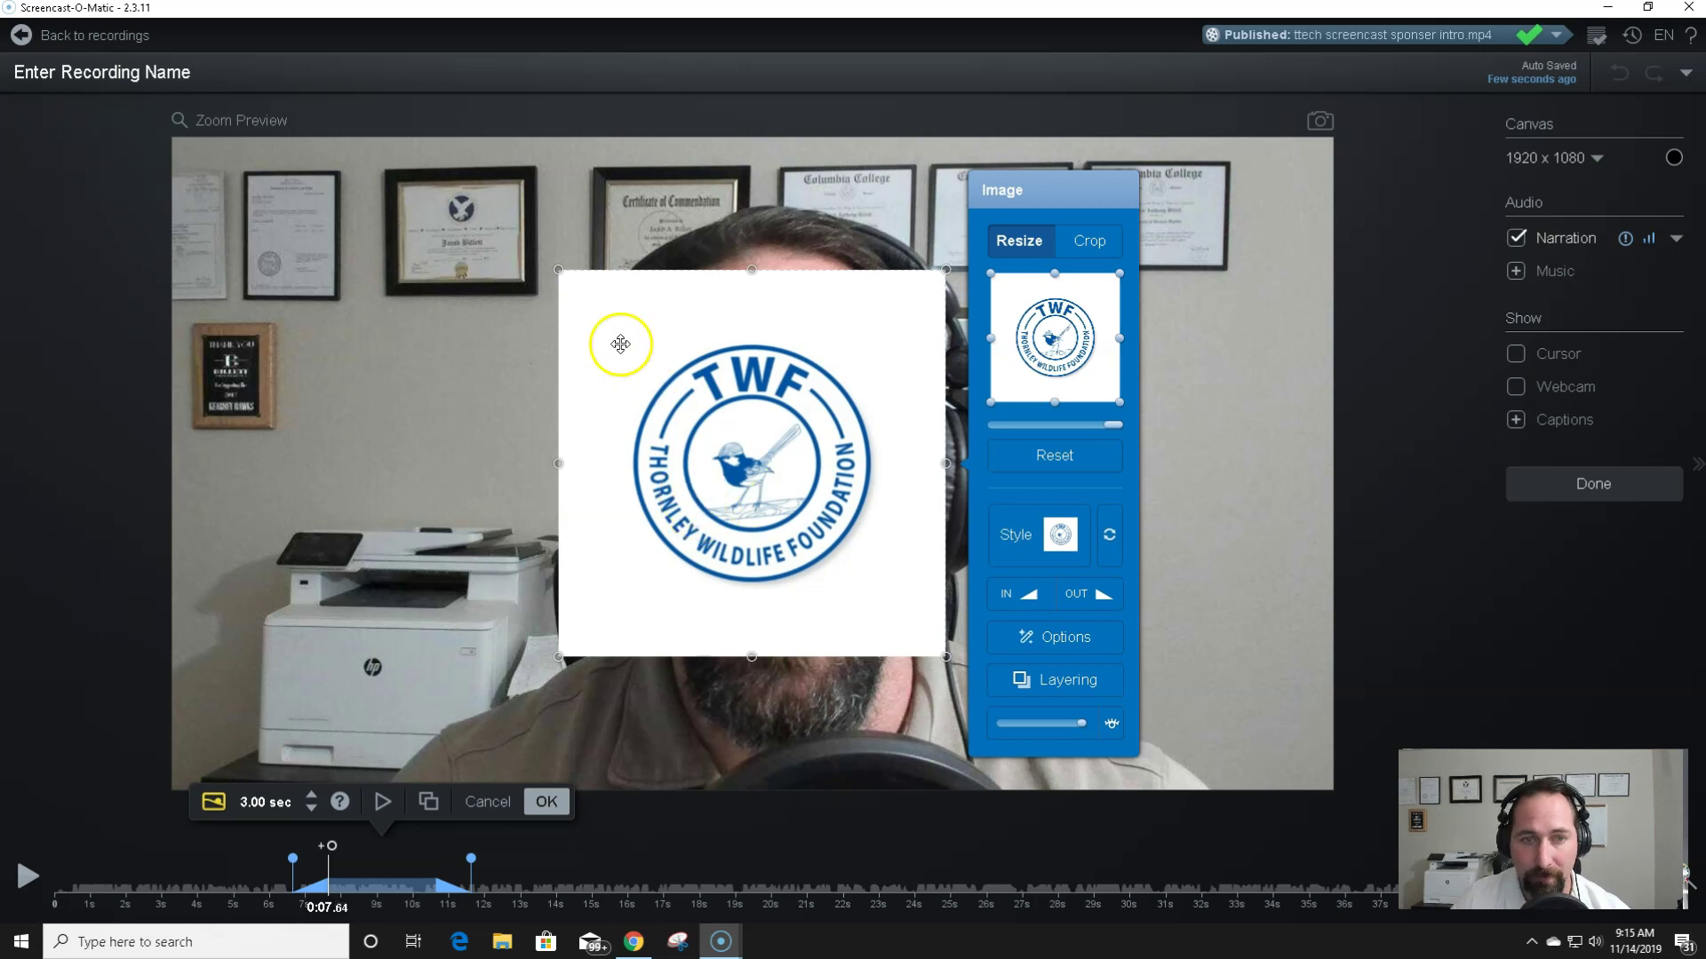
Step: Shrink the logo overlay into the lower-left area of the video frame and set its image zoom to 0.90x
left_click_drag(557, 270, 640, 351)
left_click_drag(809, 499, 380, 591)
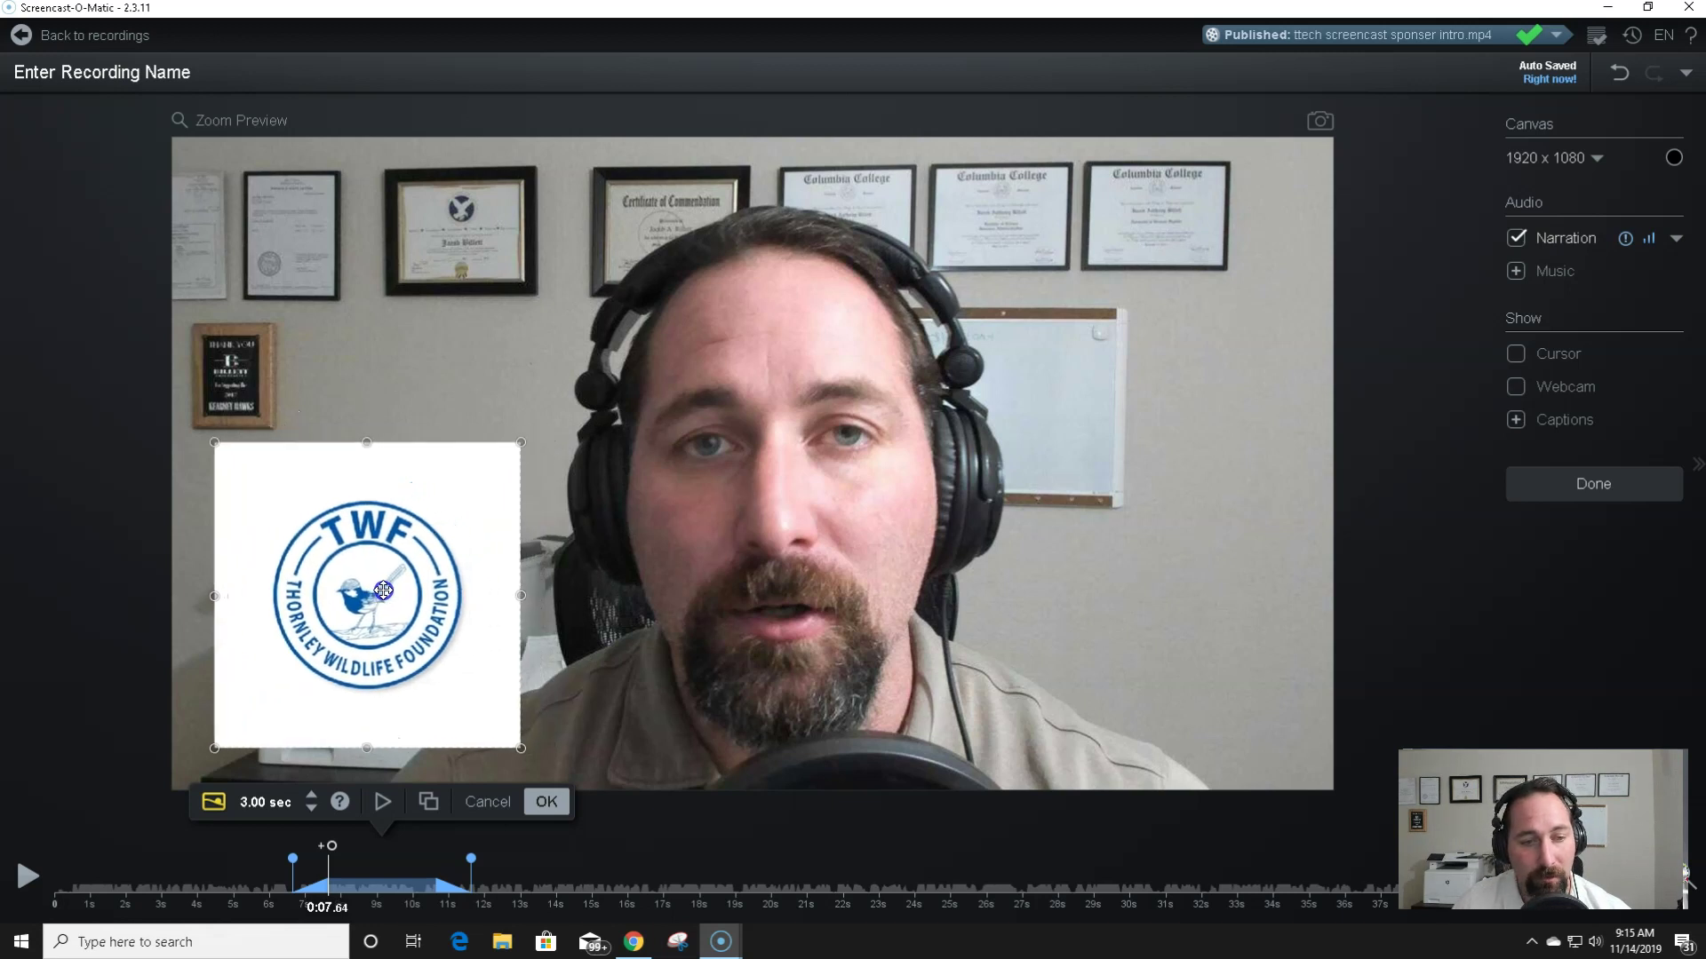
left_click_drag(521, 443, 447, 528)
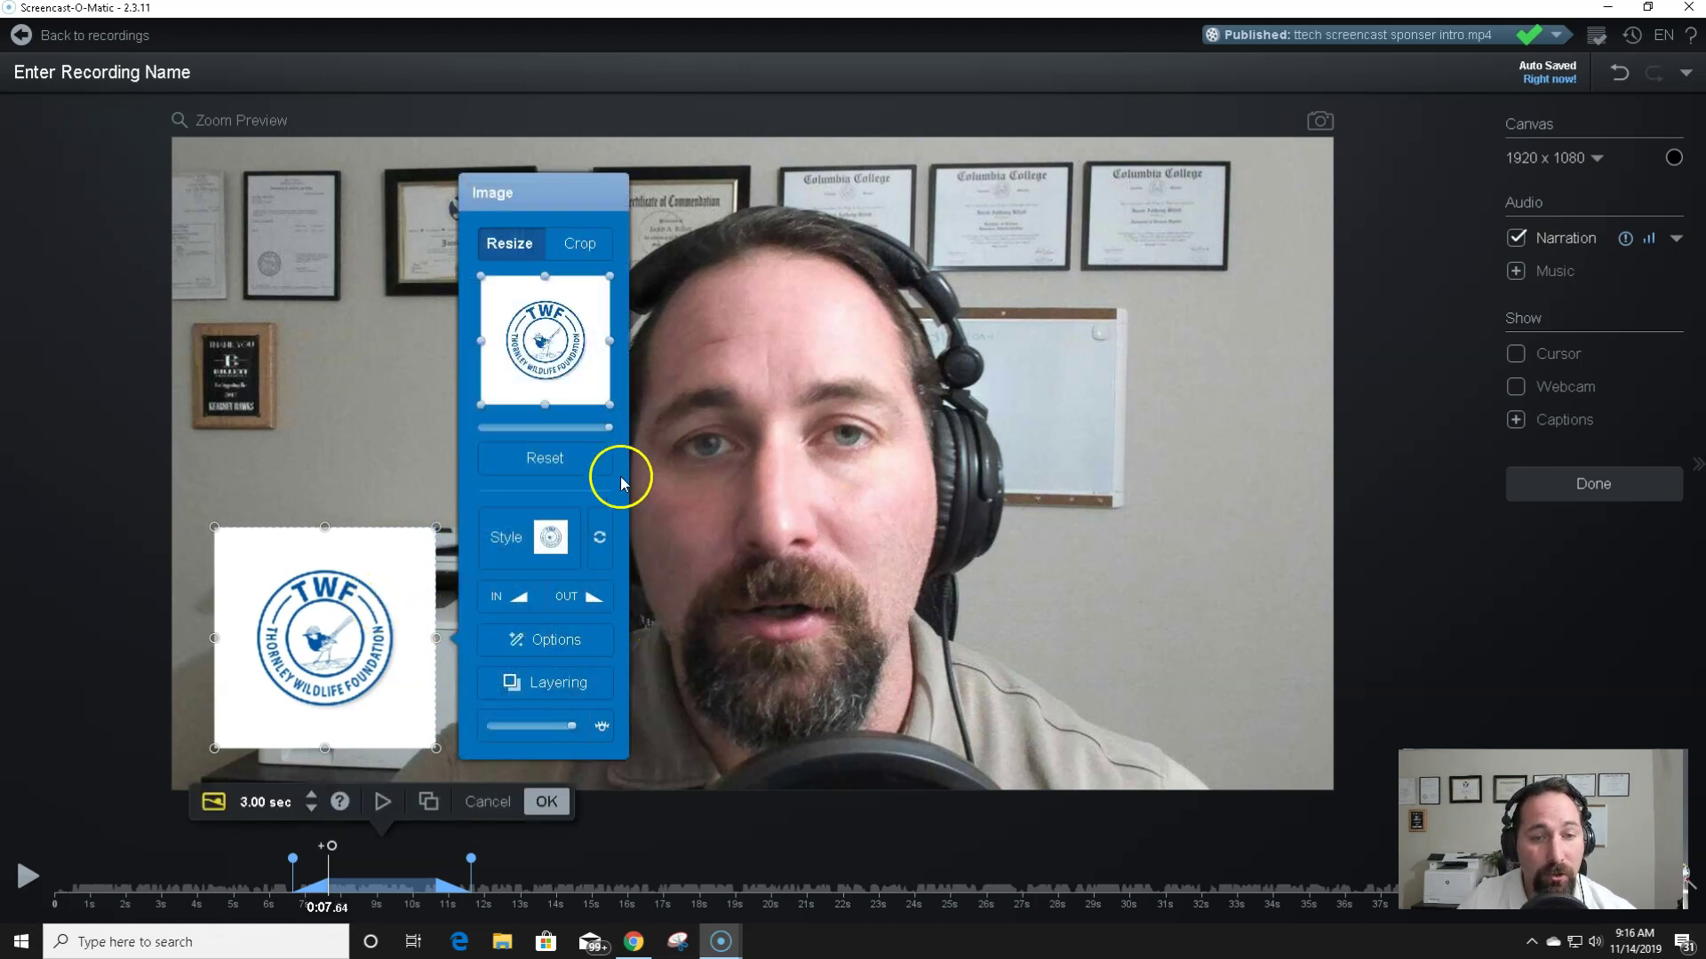
left_click_drag(607, 427, 558, 440)
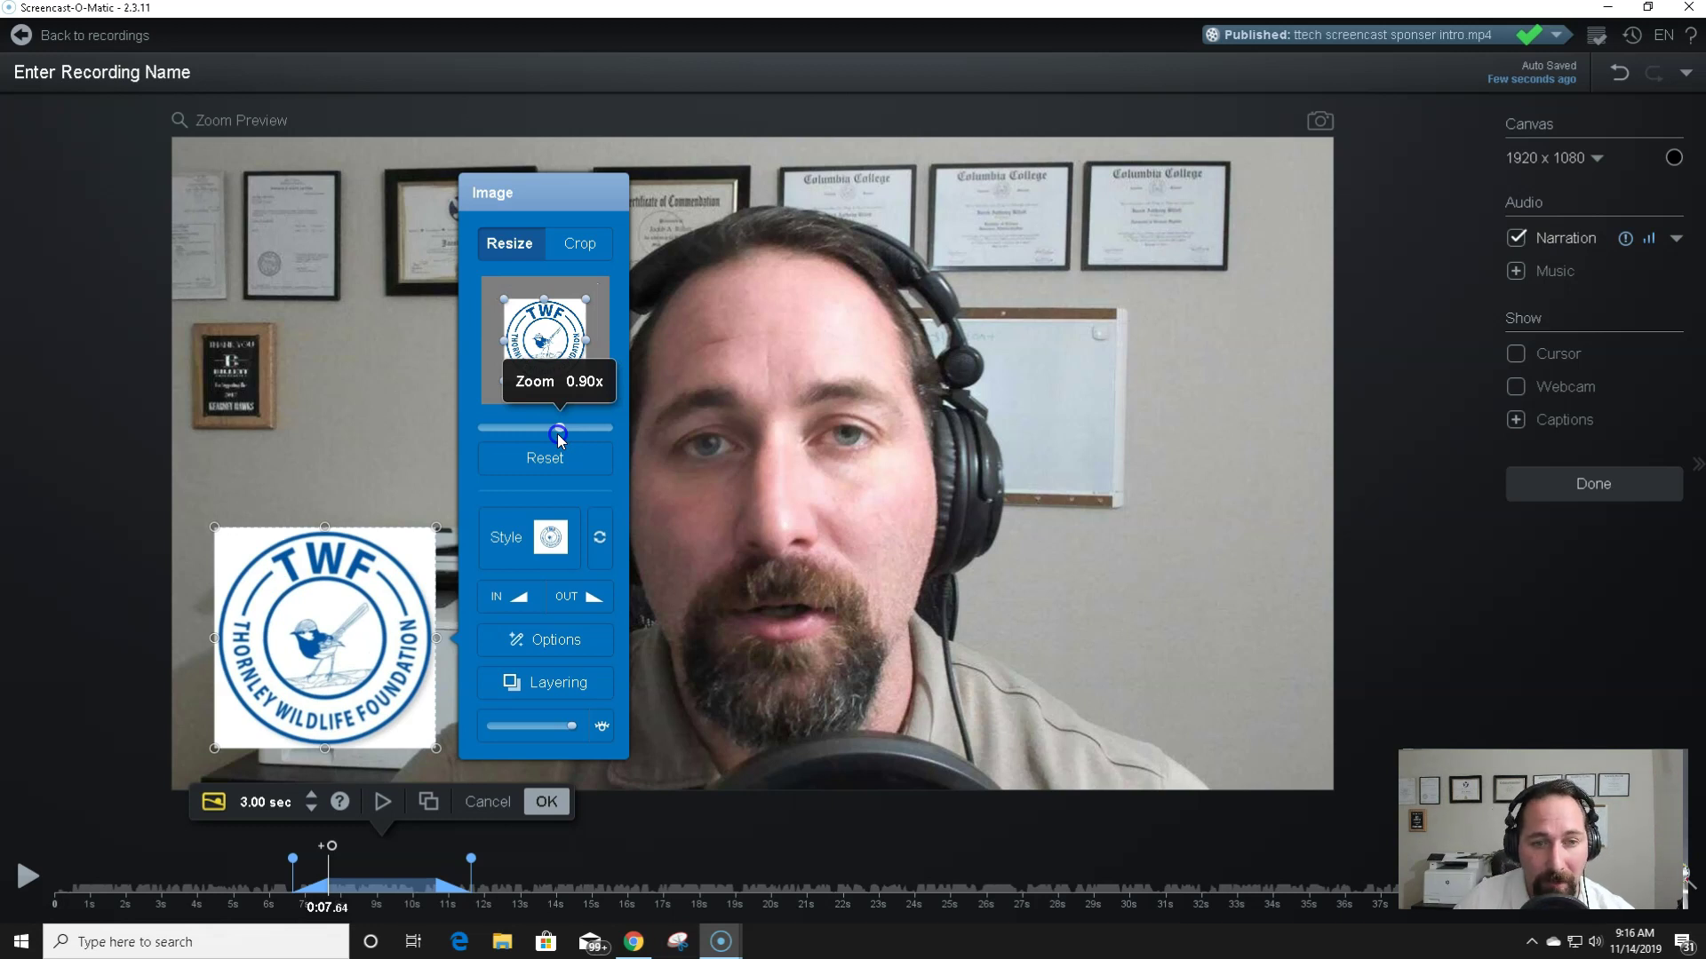
left_click_drag(579, 462, 582, 466)
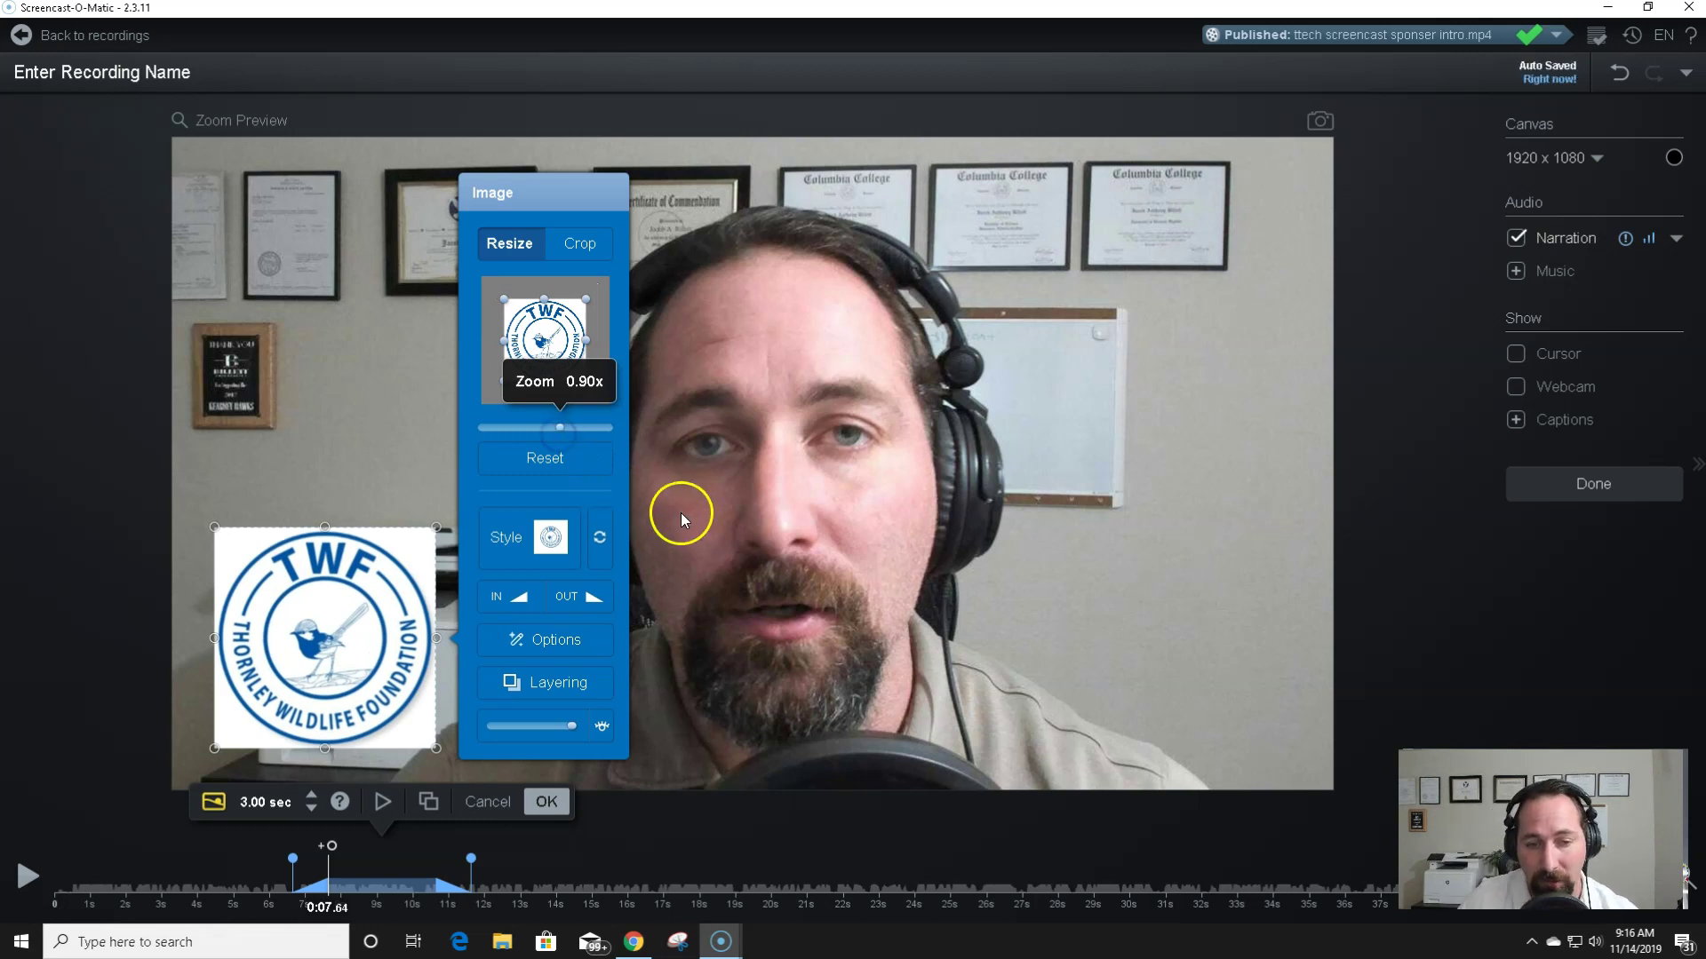
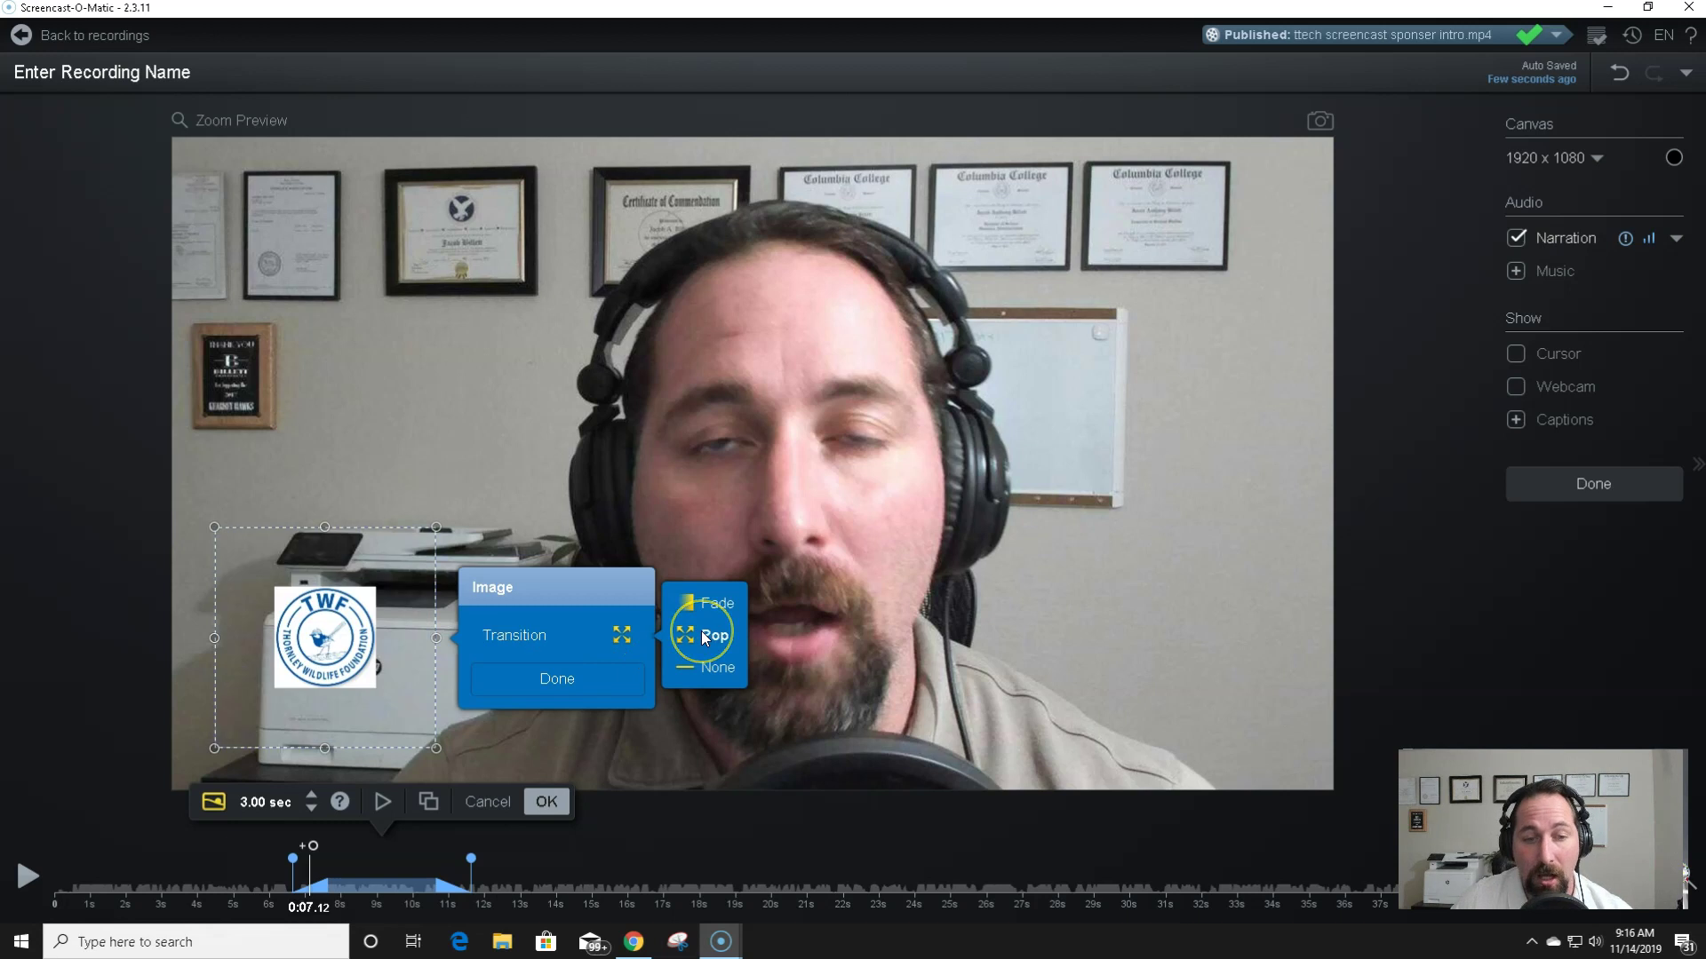
Step: Set the logo overlay's transition to Fade and apply the overlay
left_click(707, 603)
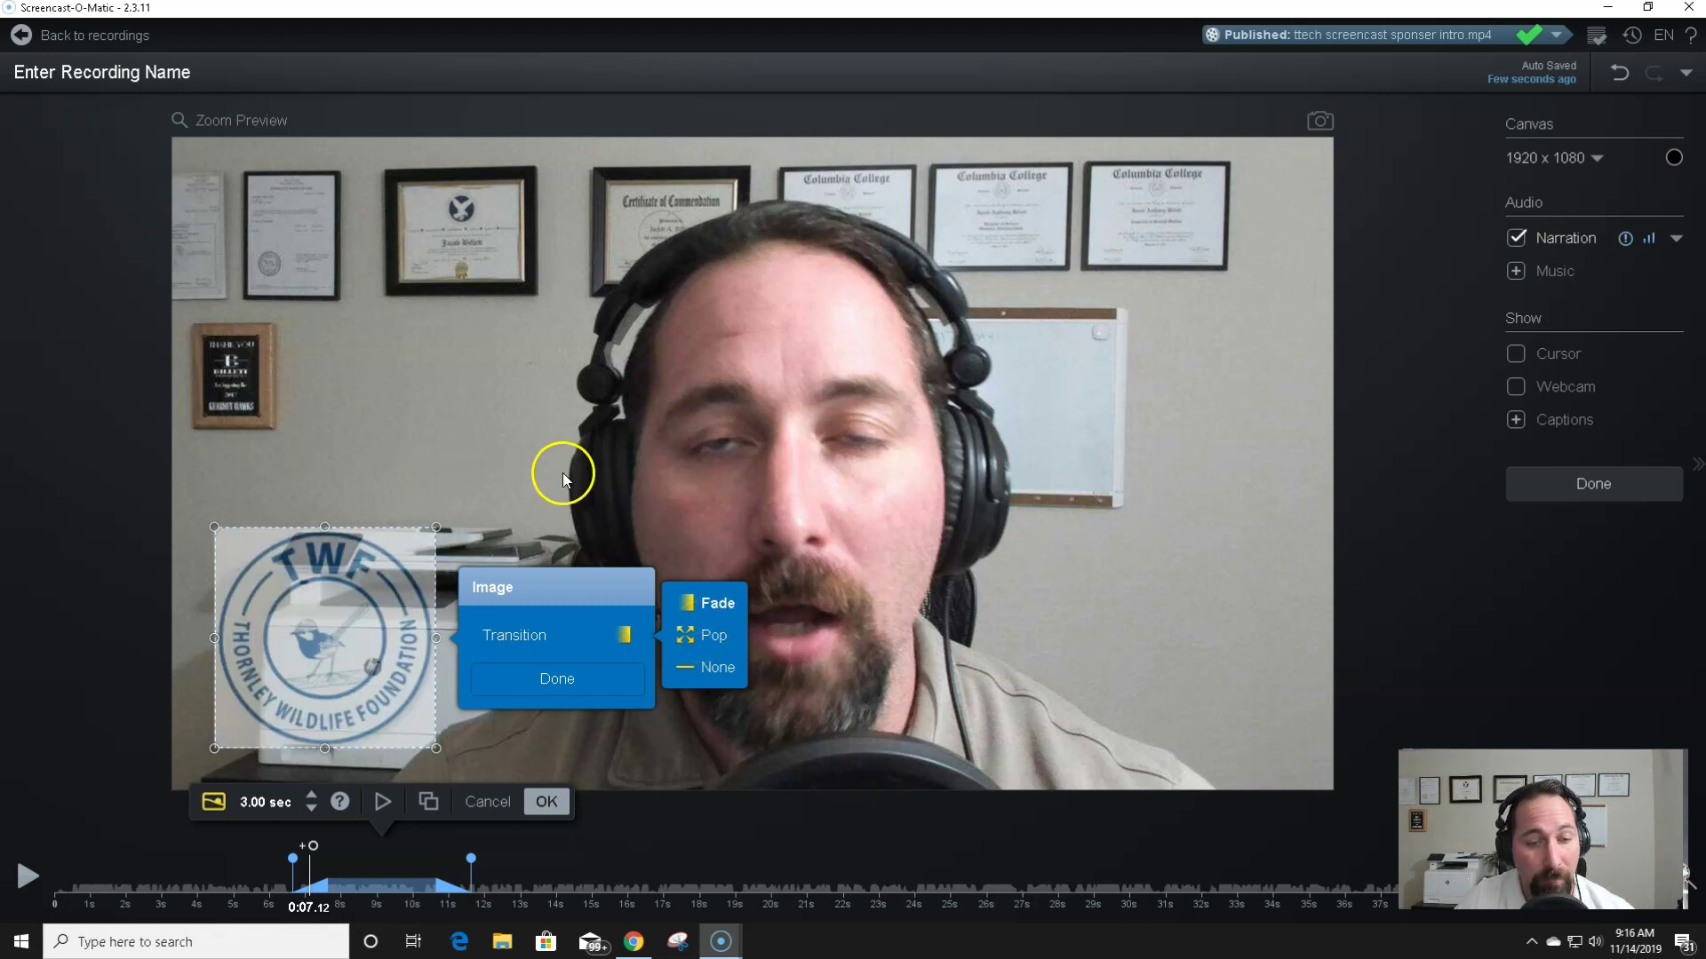
left_click(563, 472)
key("Return")
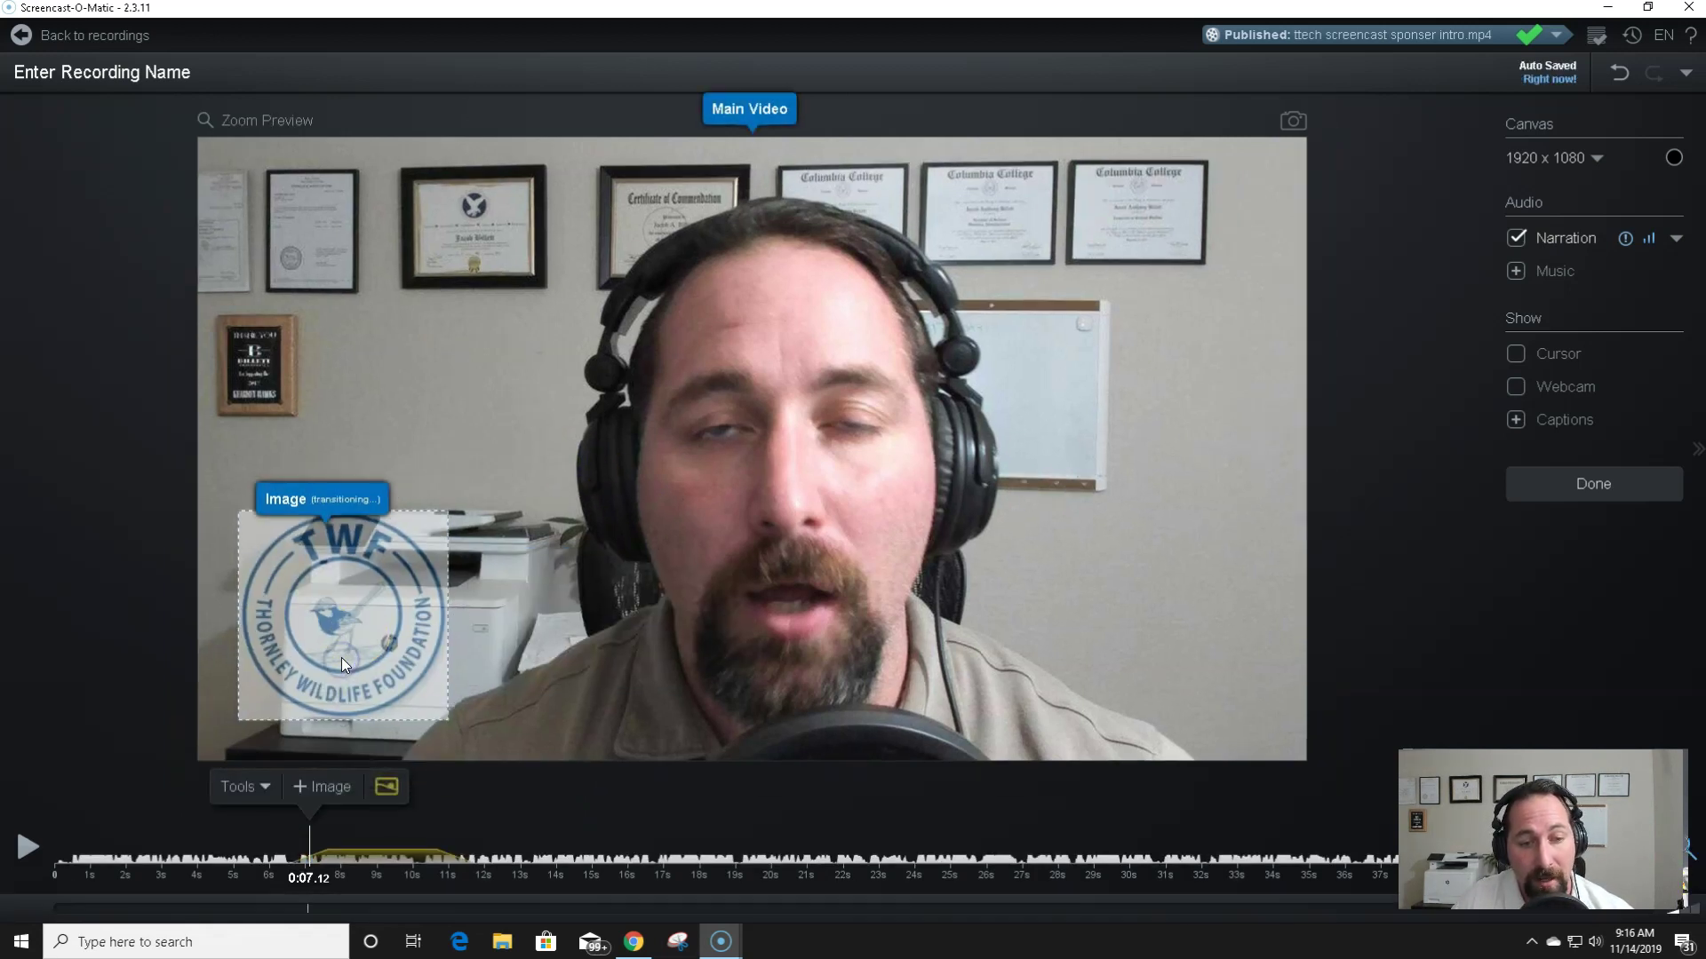
Step: Reopen the logo overlay and extend its duration to 10.60 sec, ending at about 19 s on the timeline
left_click(375, 626)
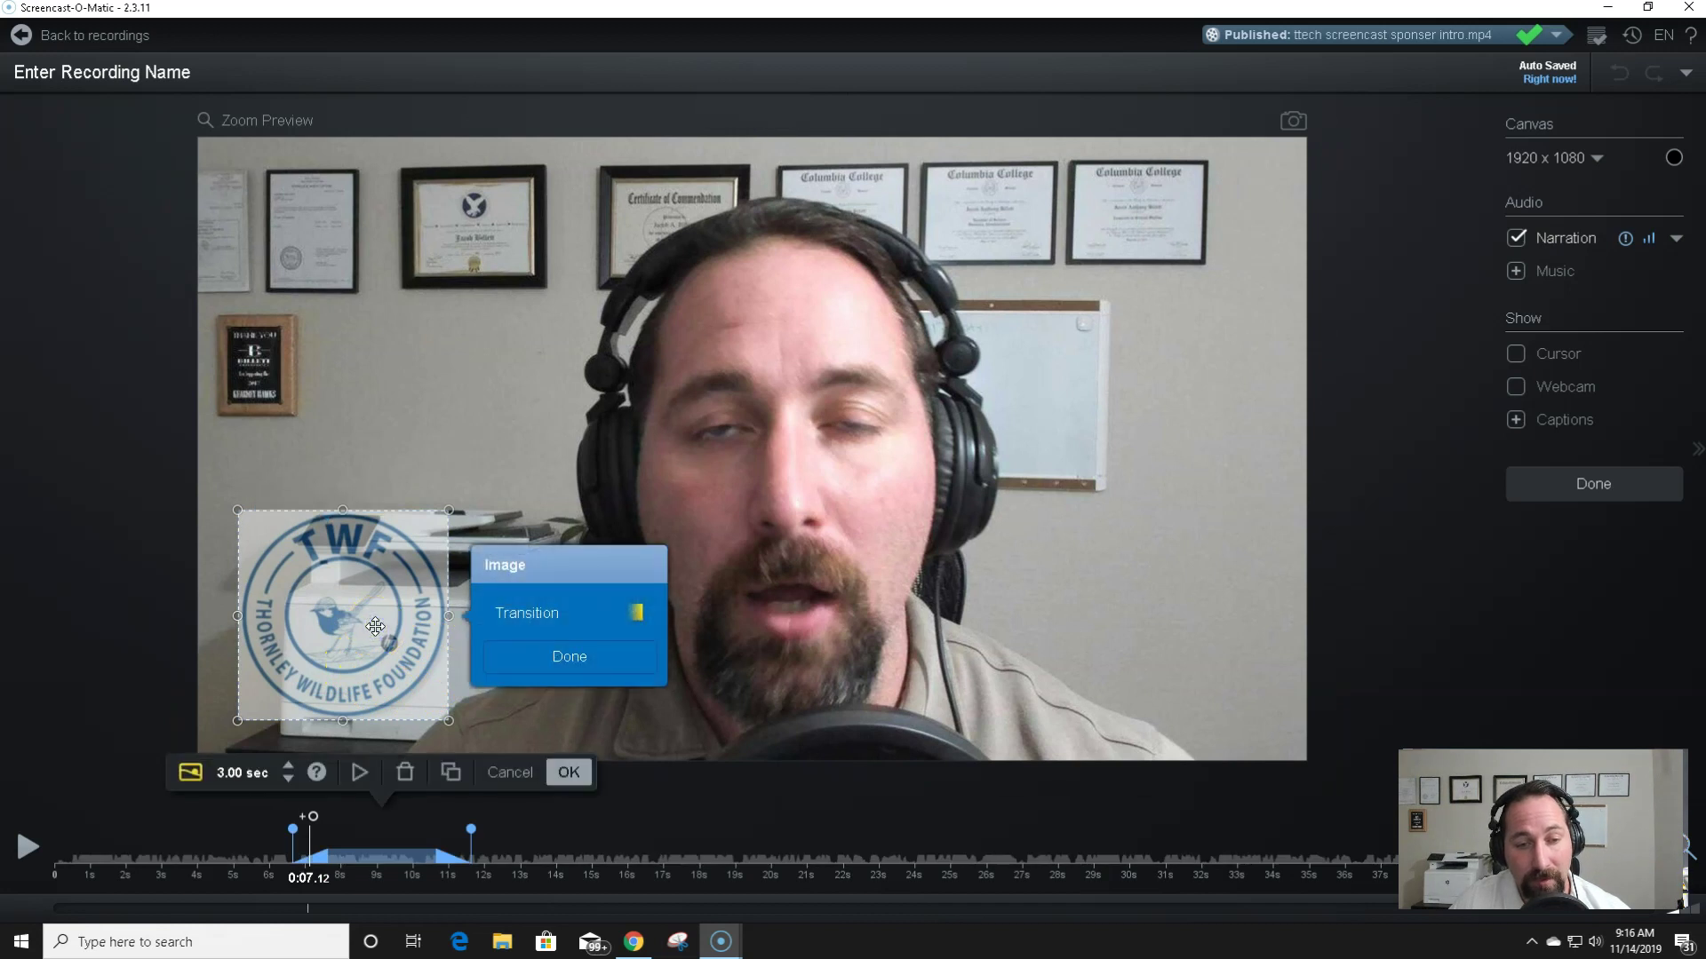
left_click(551, 653)
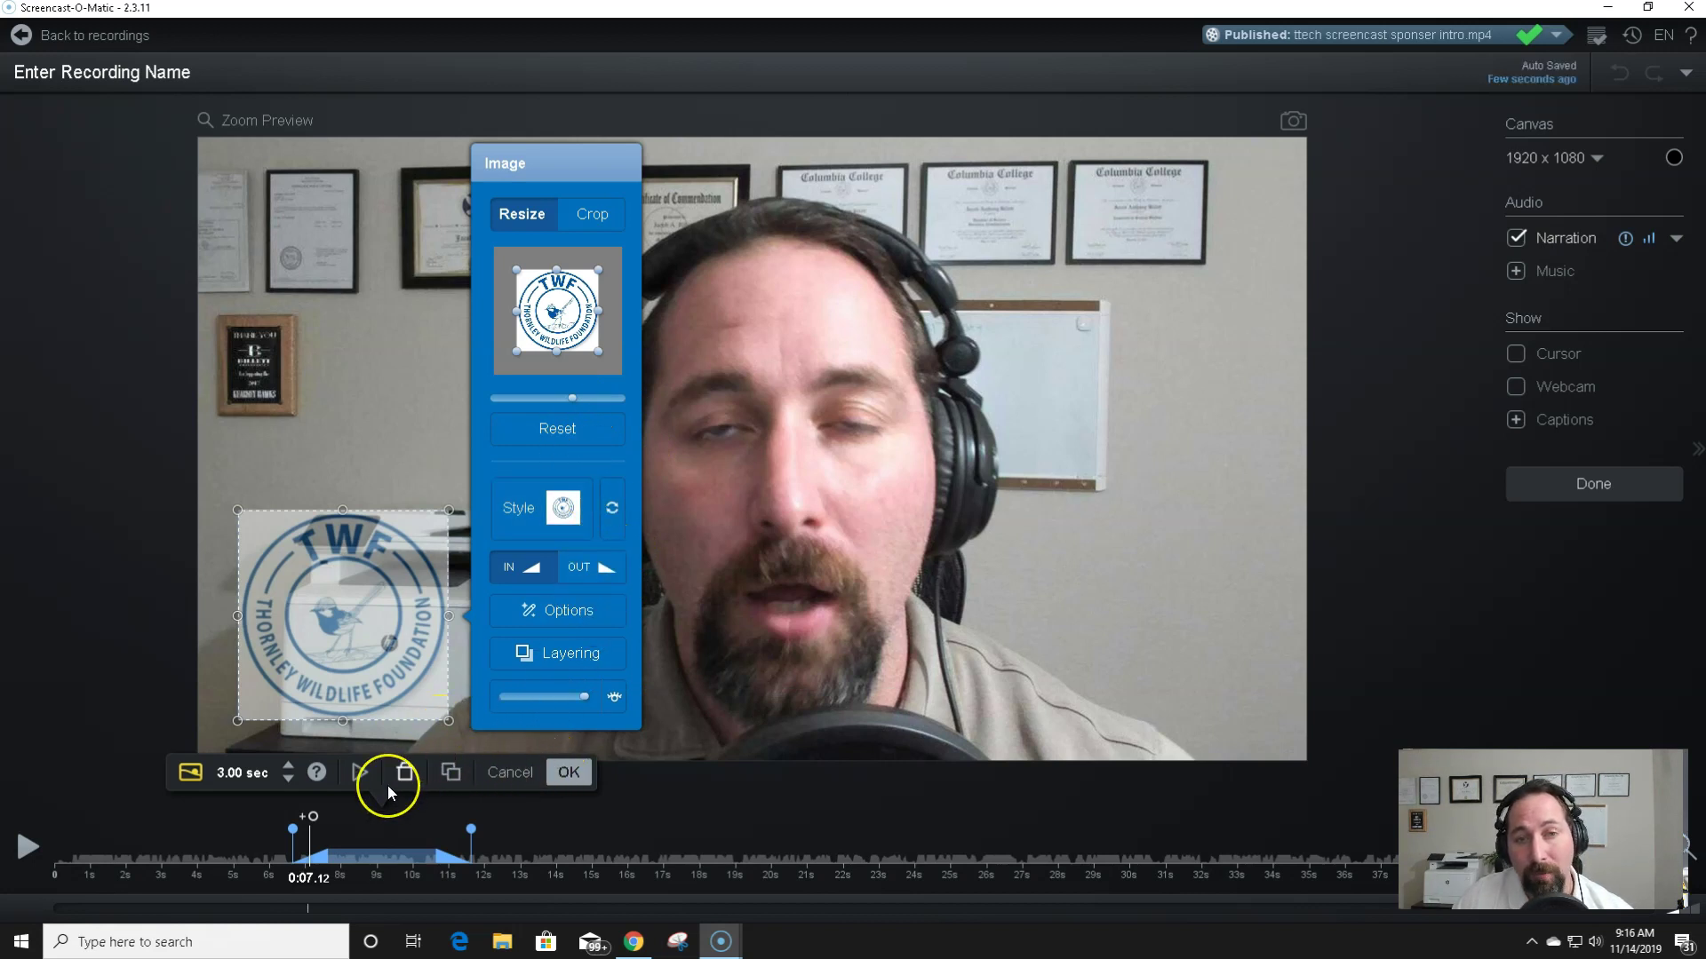
left_click(389, 812)
left_click(285, 768)
left_click(305, 766)
mouse_move(540, 831)
left_mouse_down()
mouse_move(897, 825)
mouse_move(655, 839)
mouse_move(743, 835)
left_mouse_up()
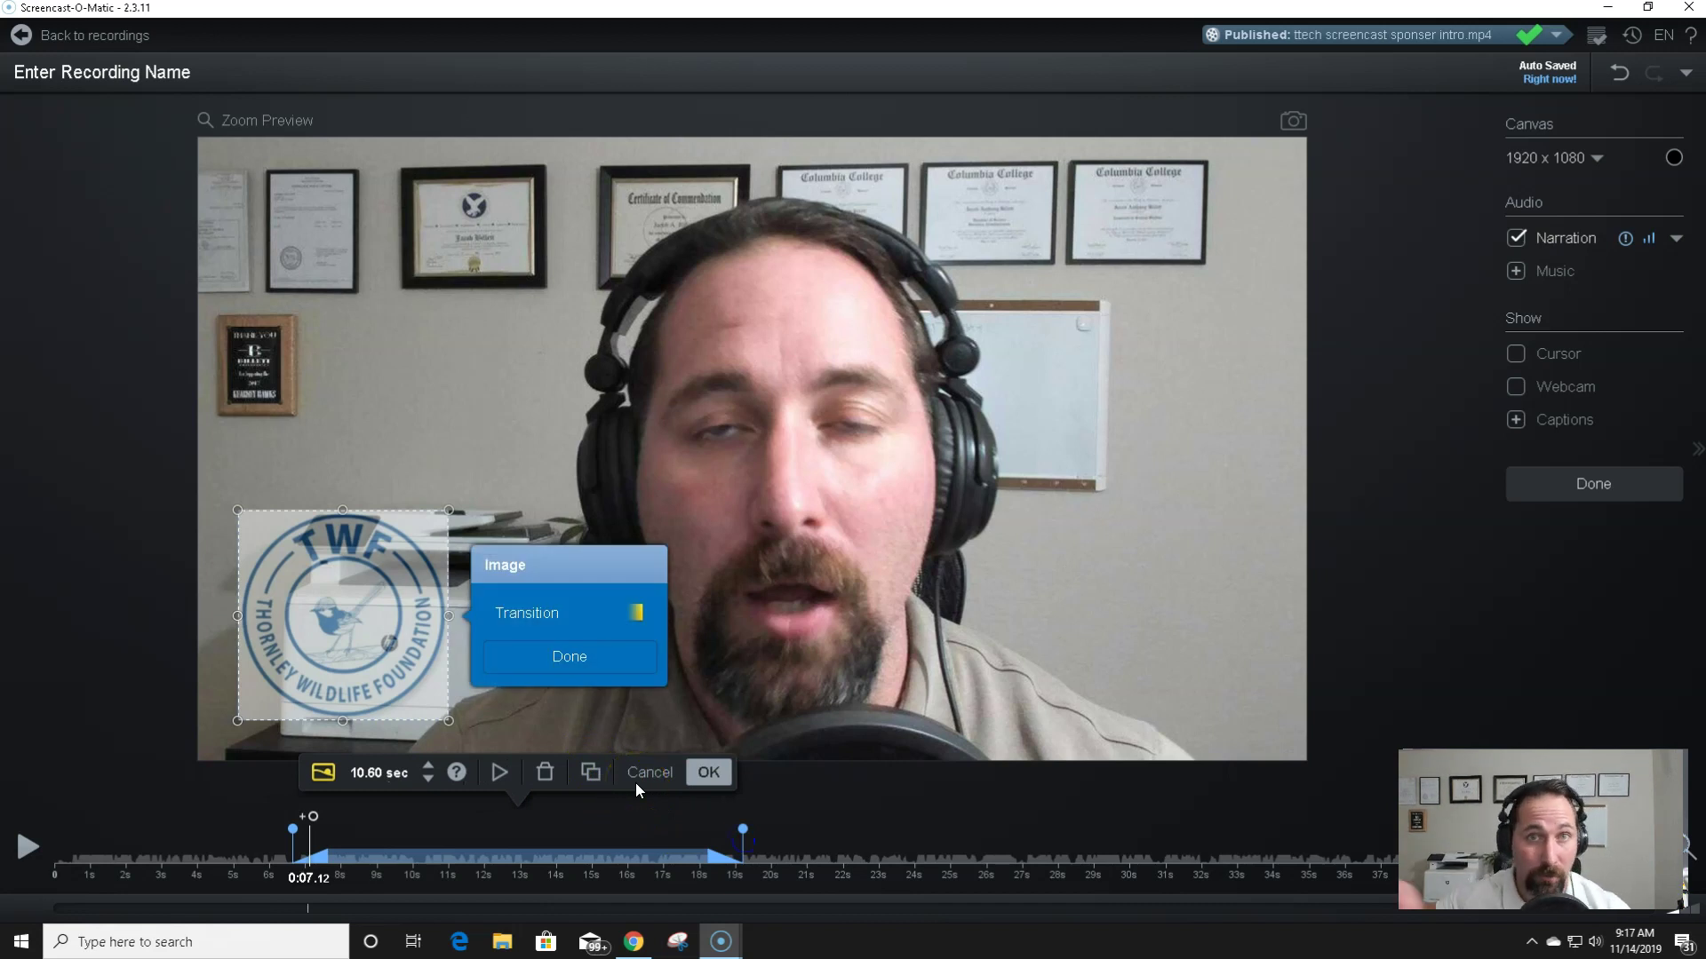
left_click(524, 298)
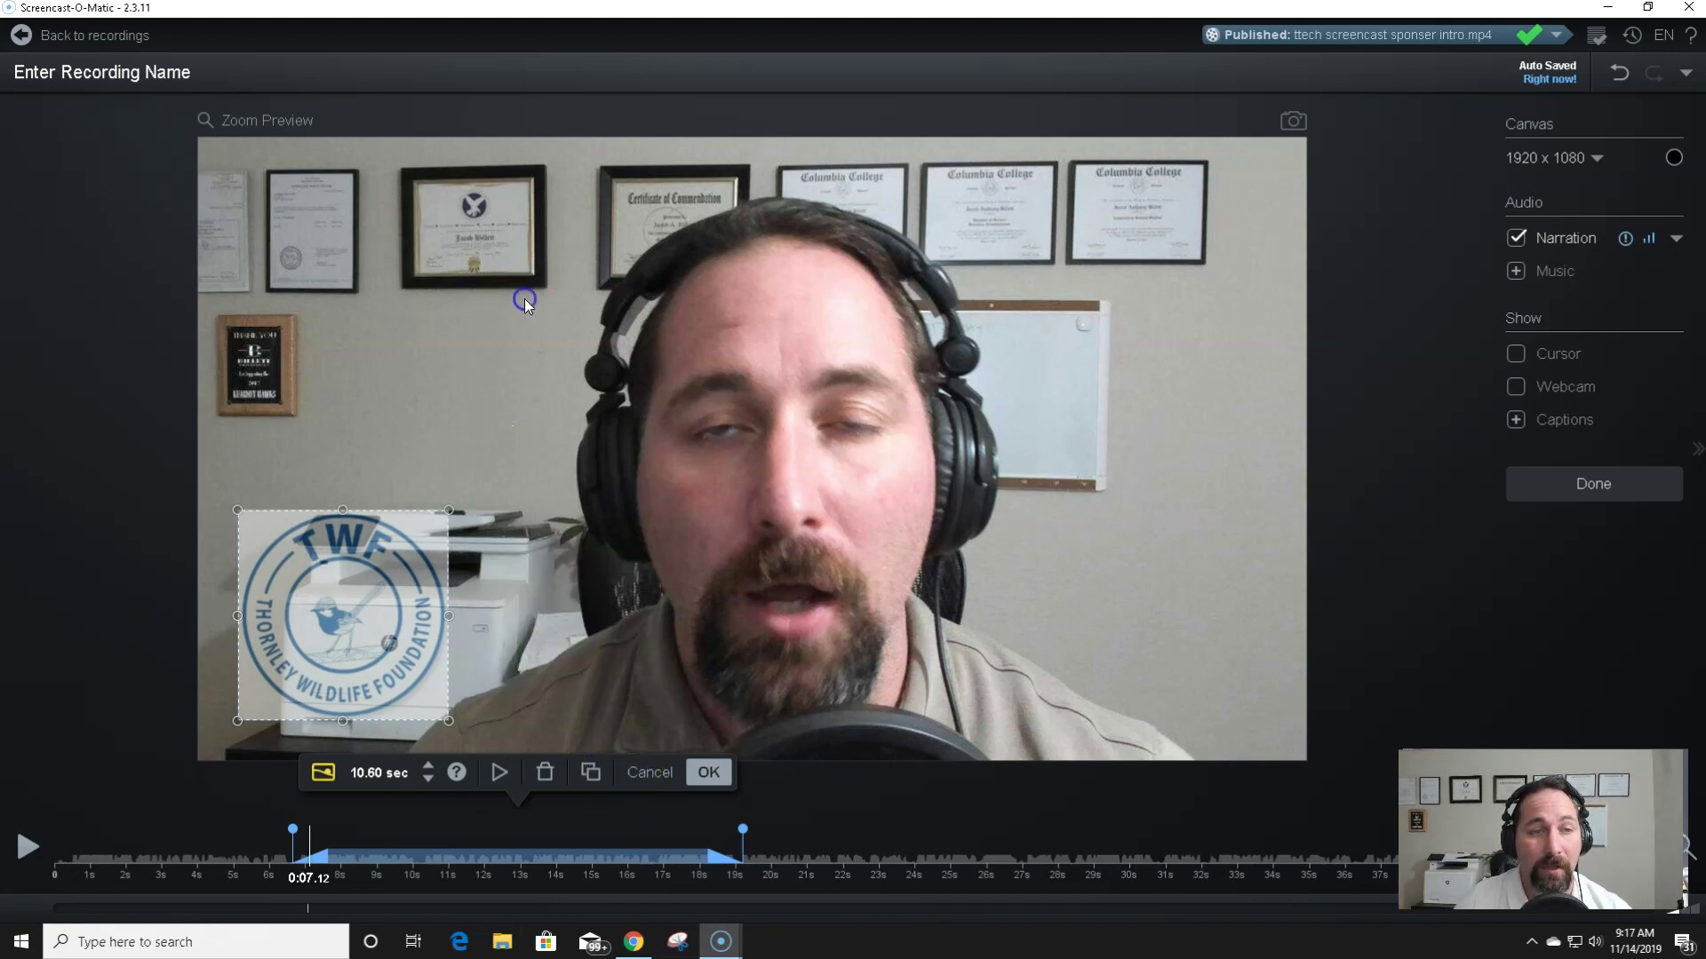
left_click(332, 613)
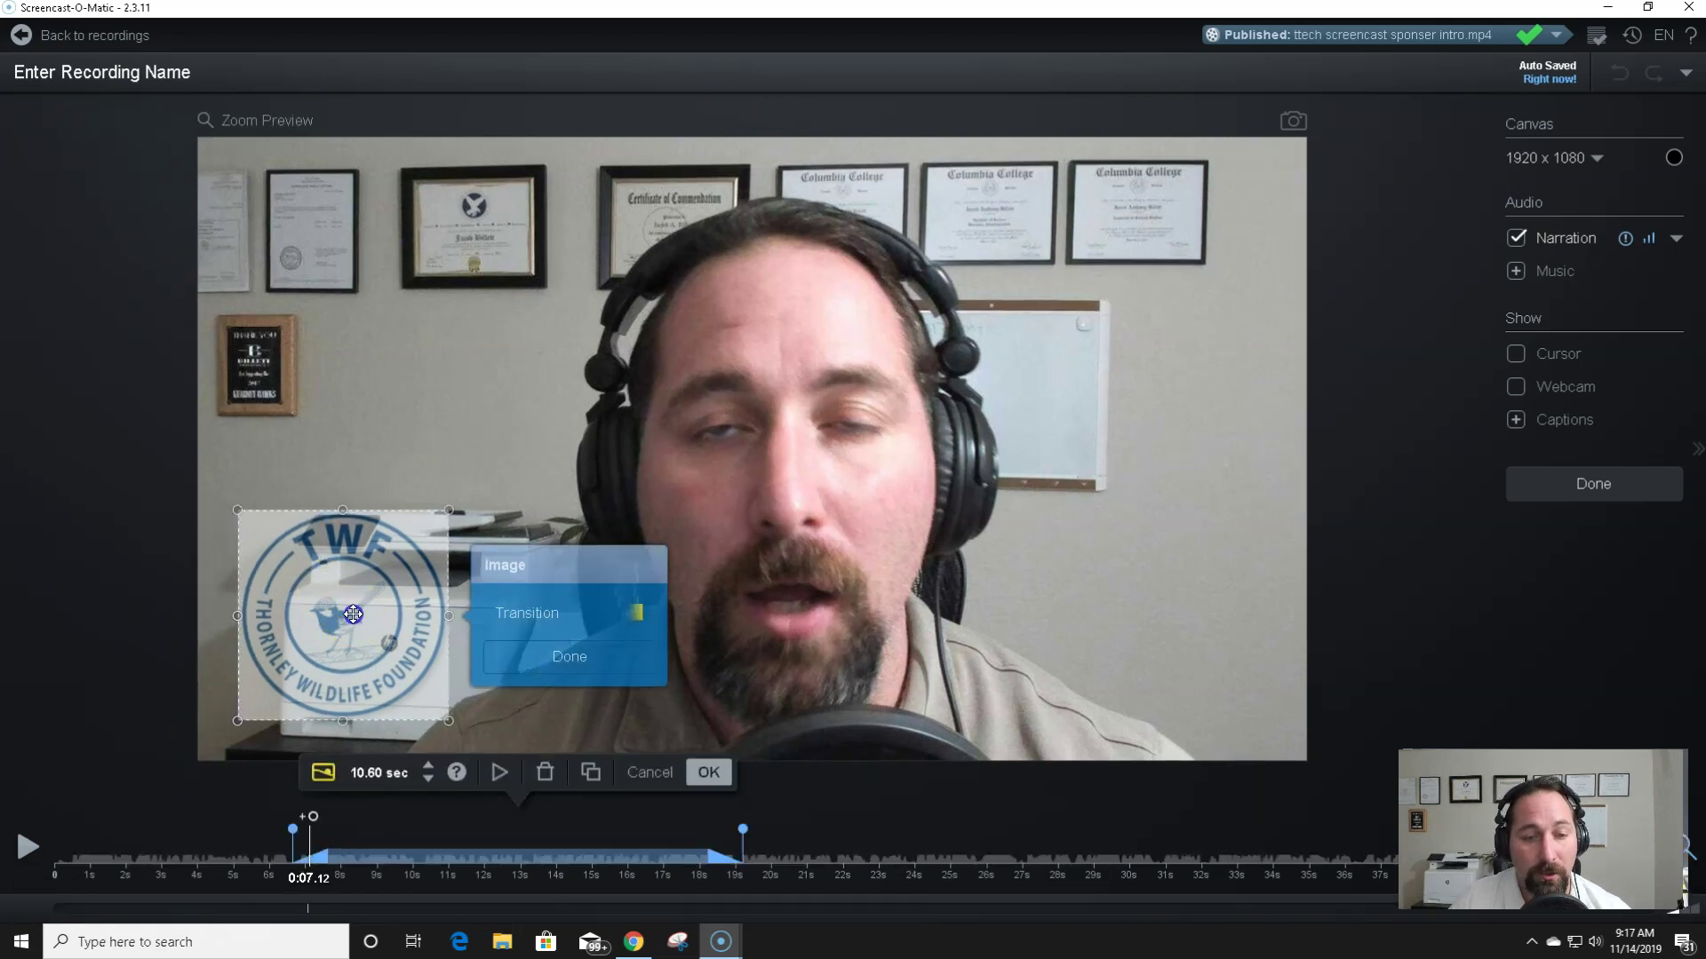
left_click(584, 653)
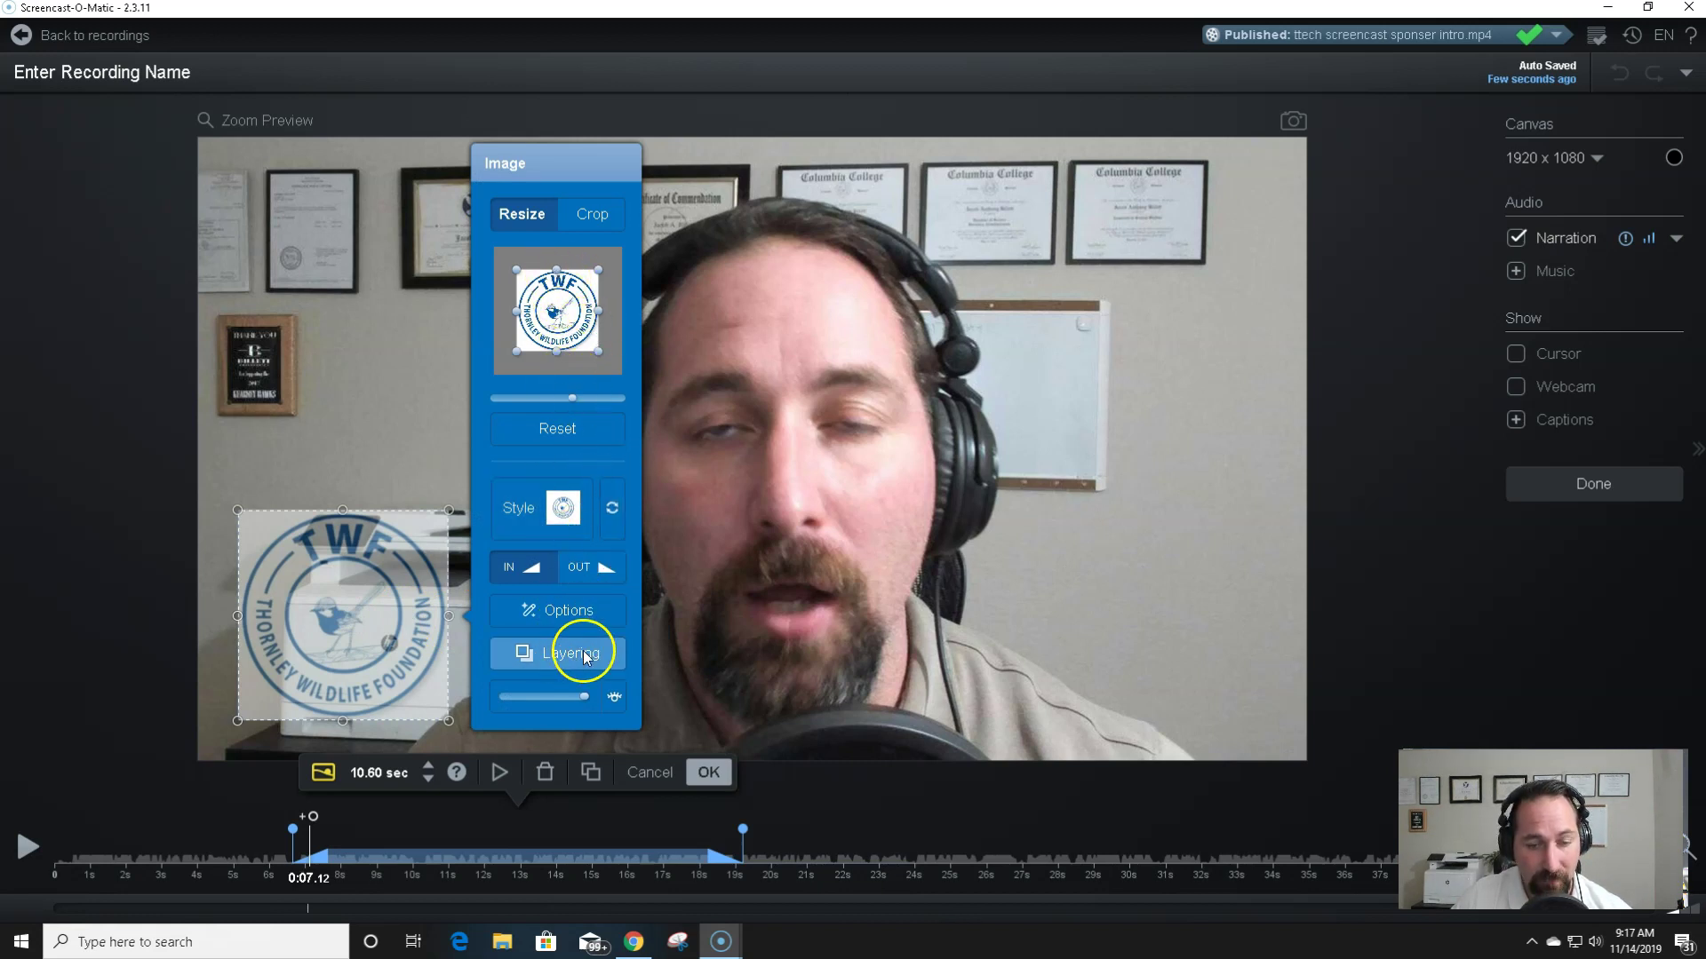
left_click(402, 366)
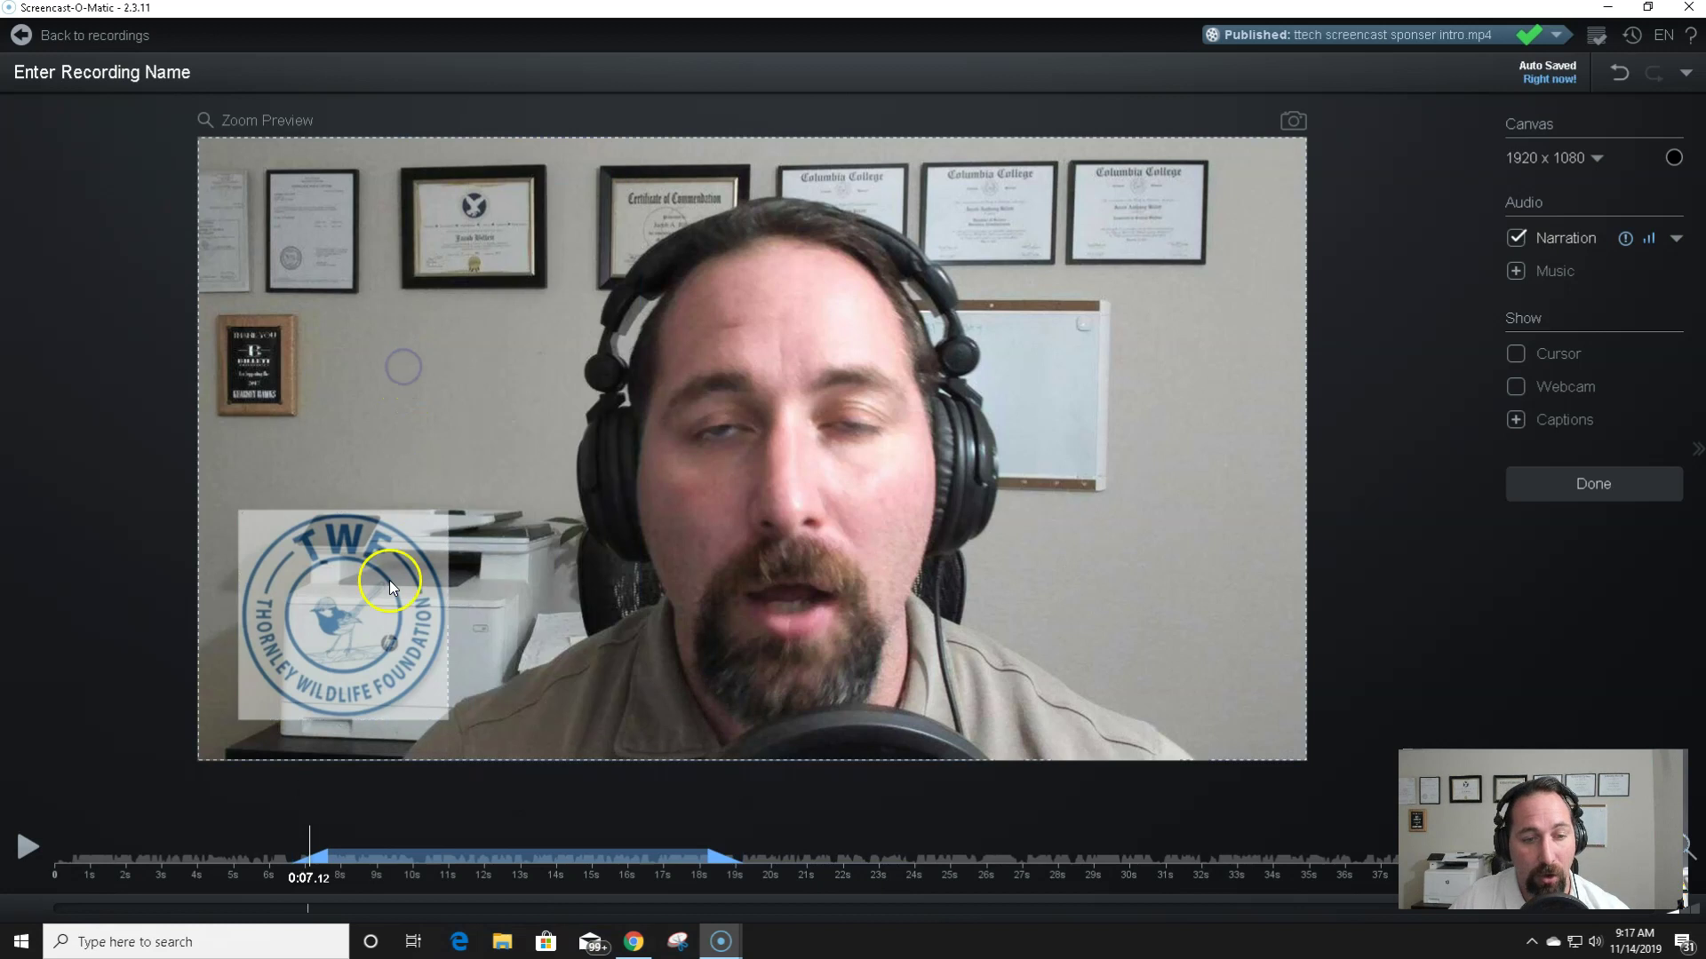
left_click(389, 614)
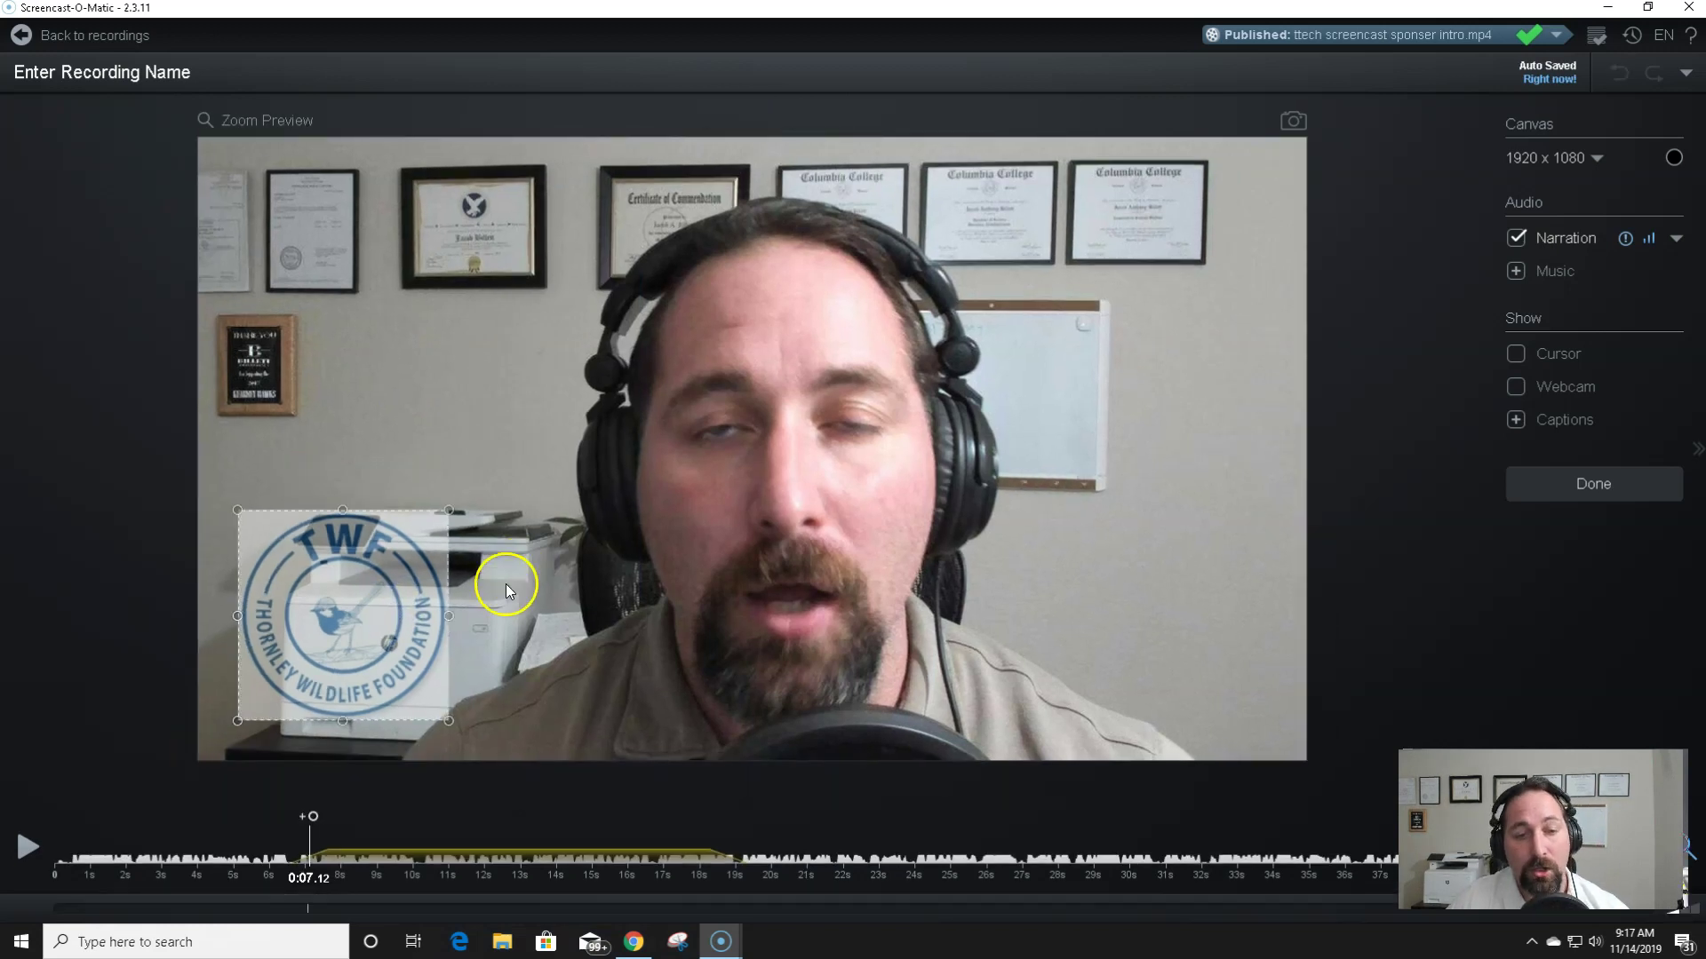
left_click(509, 451)
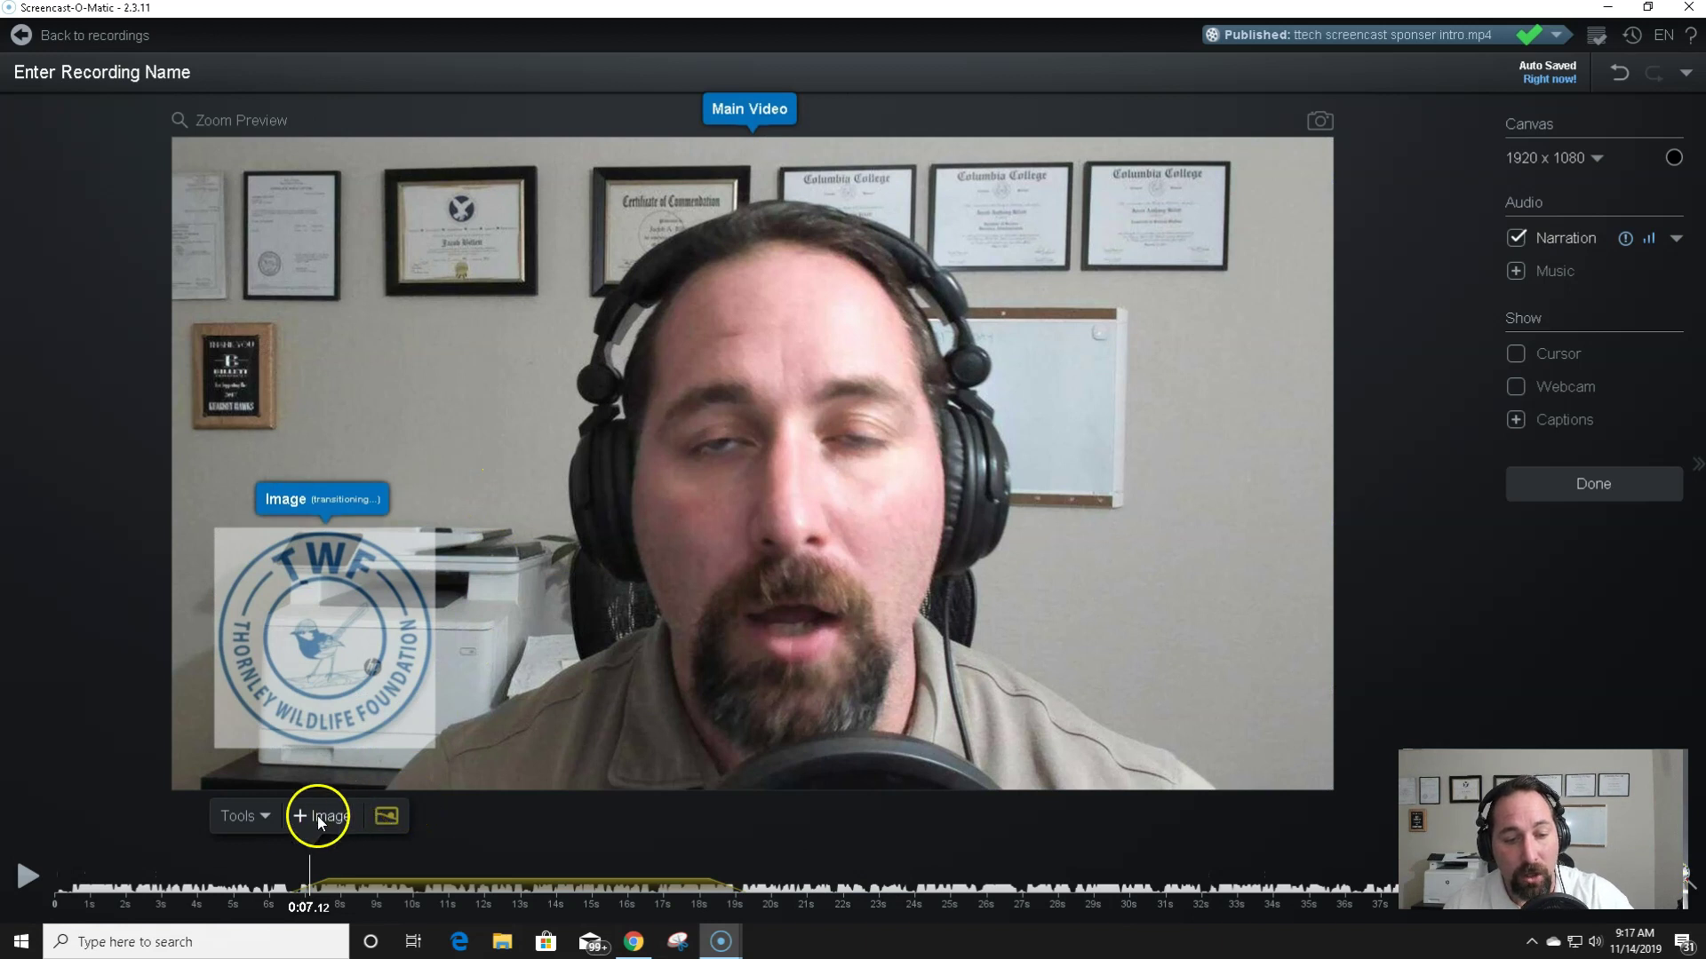
Step: Add a text overlay to the video at 0:07.12 and place its box over the speaker's chin in the lower frame
left_click(261, 819)
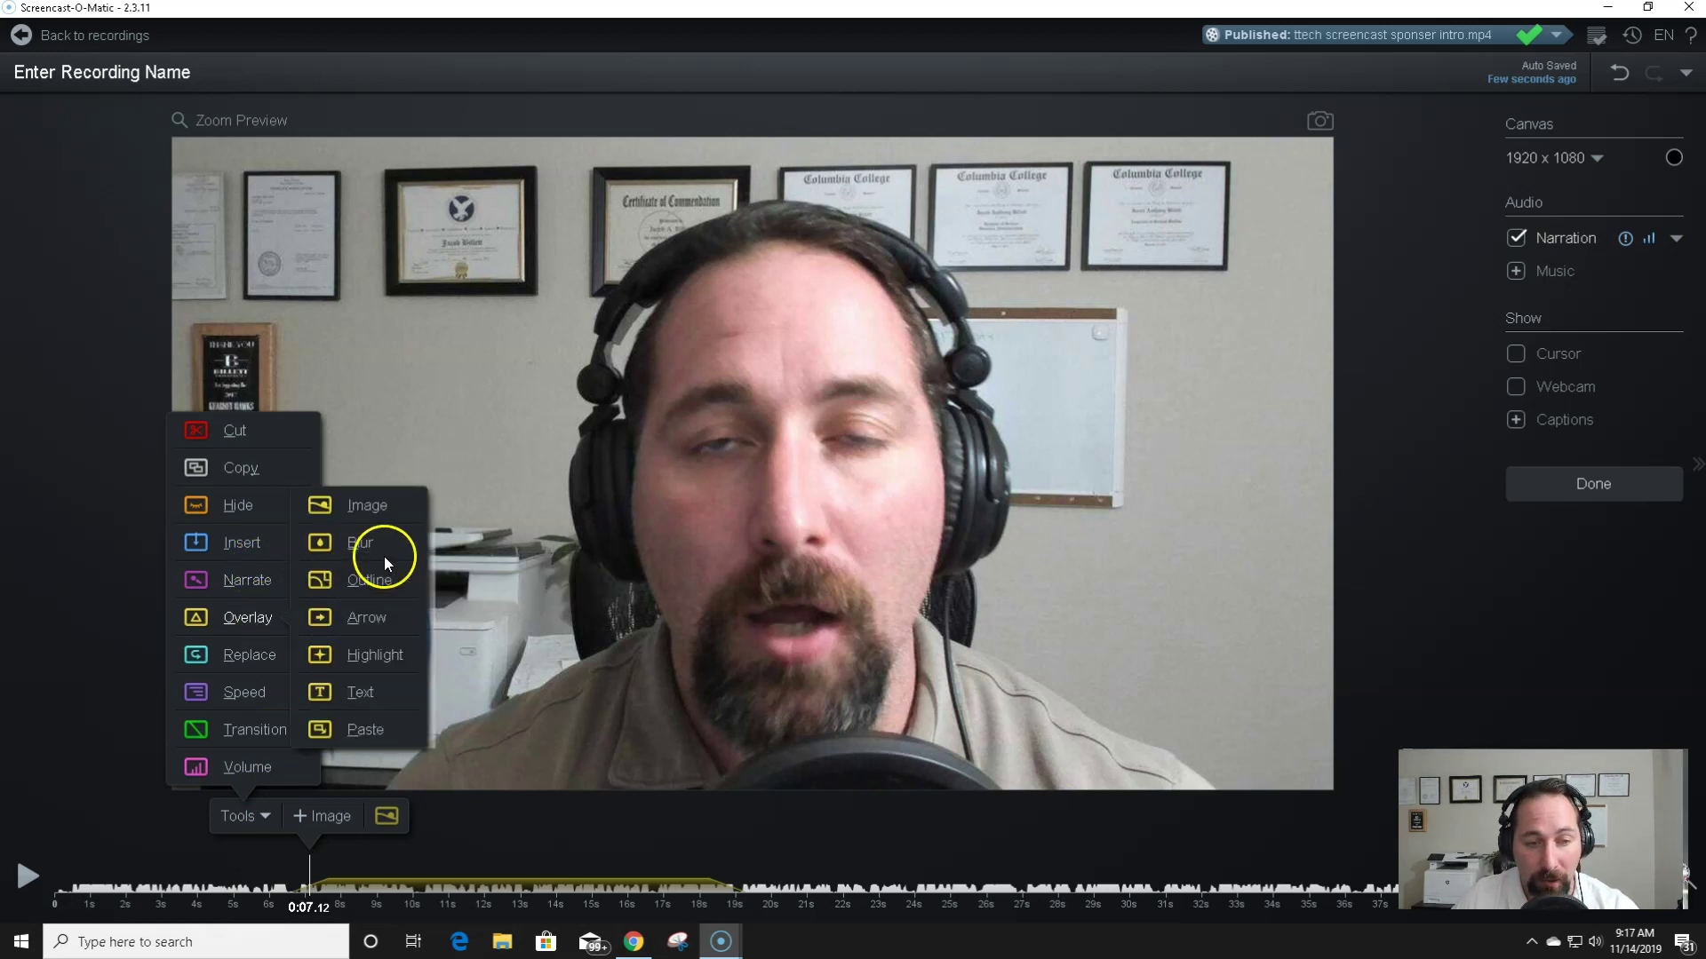
left_click(365, 729)
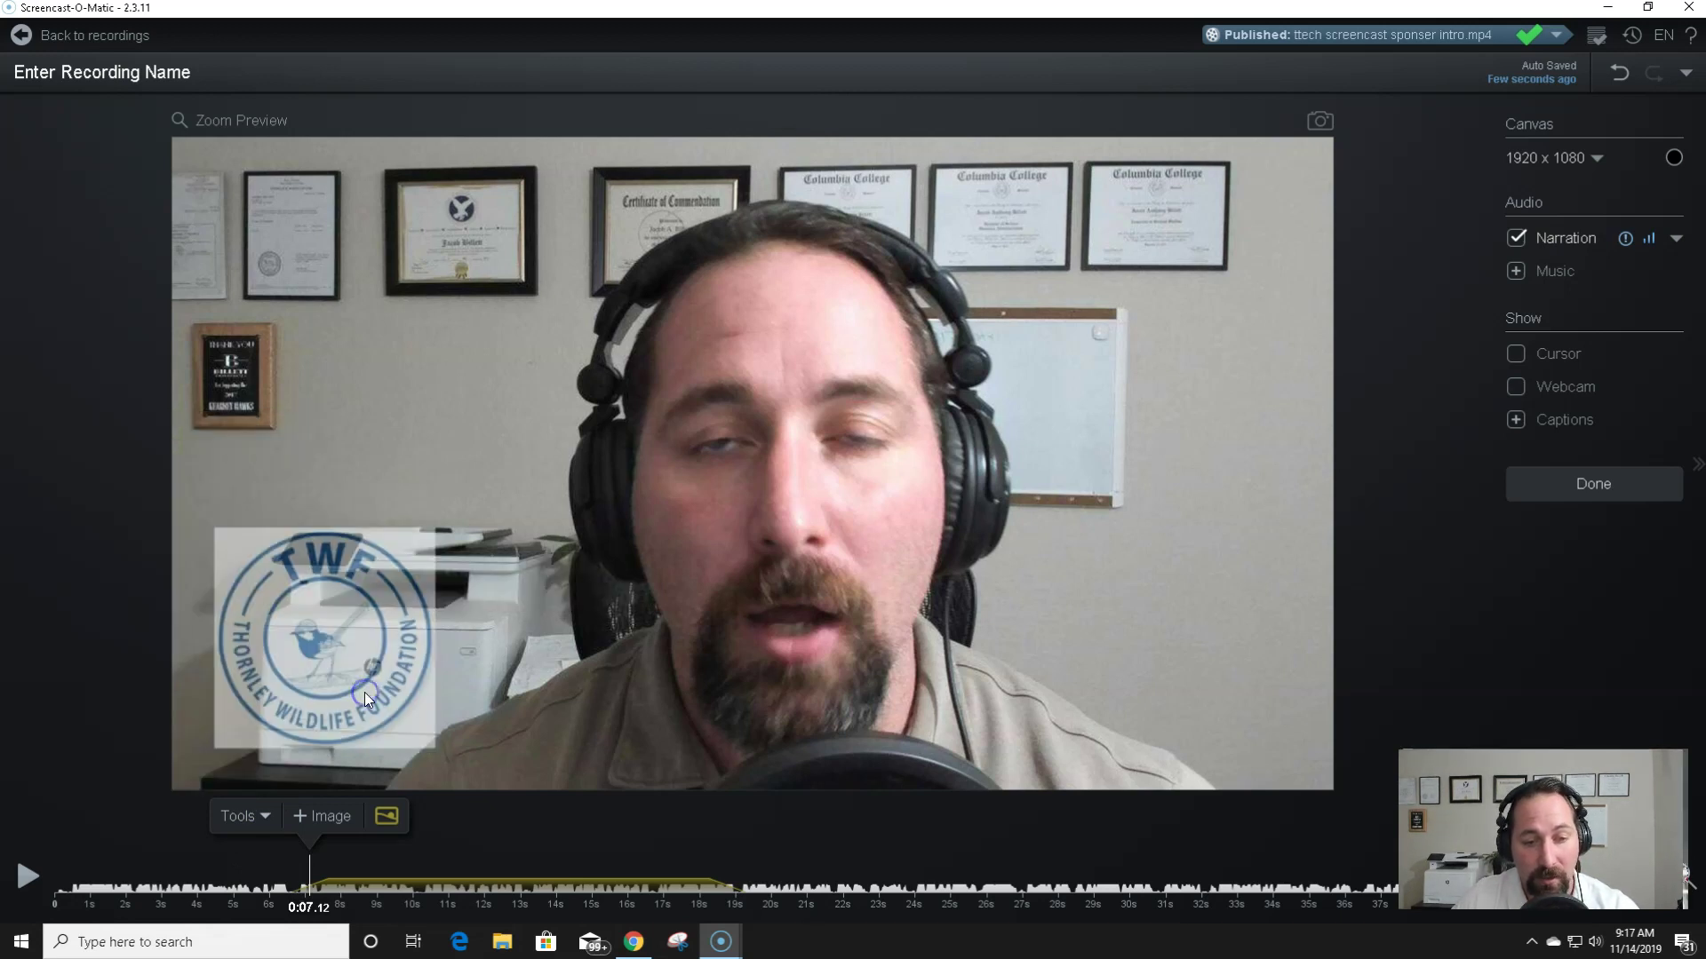
left_click_drag(746, 445, 755, 648)
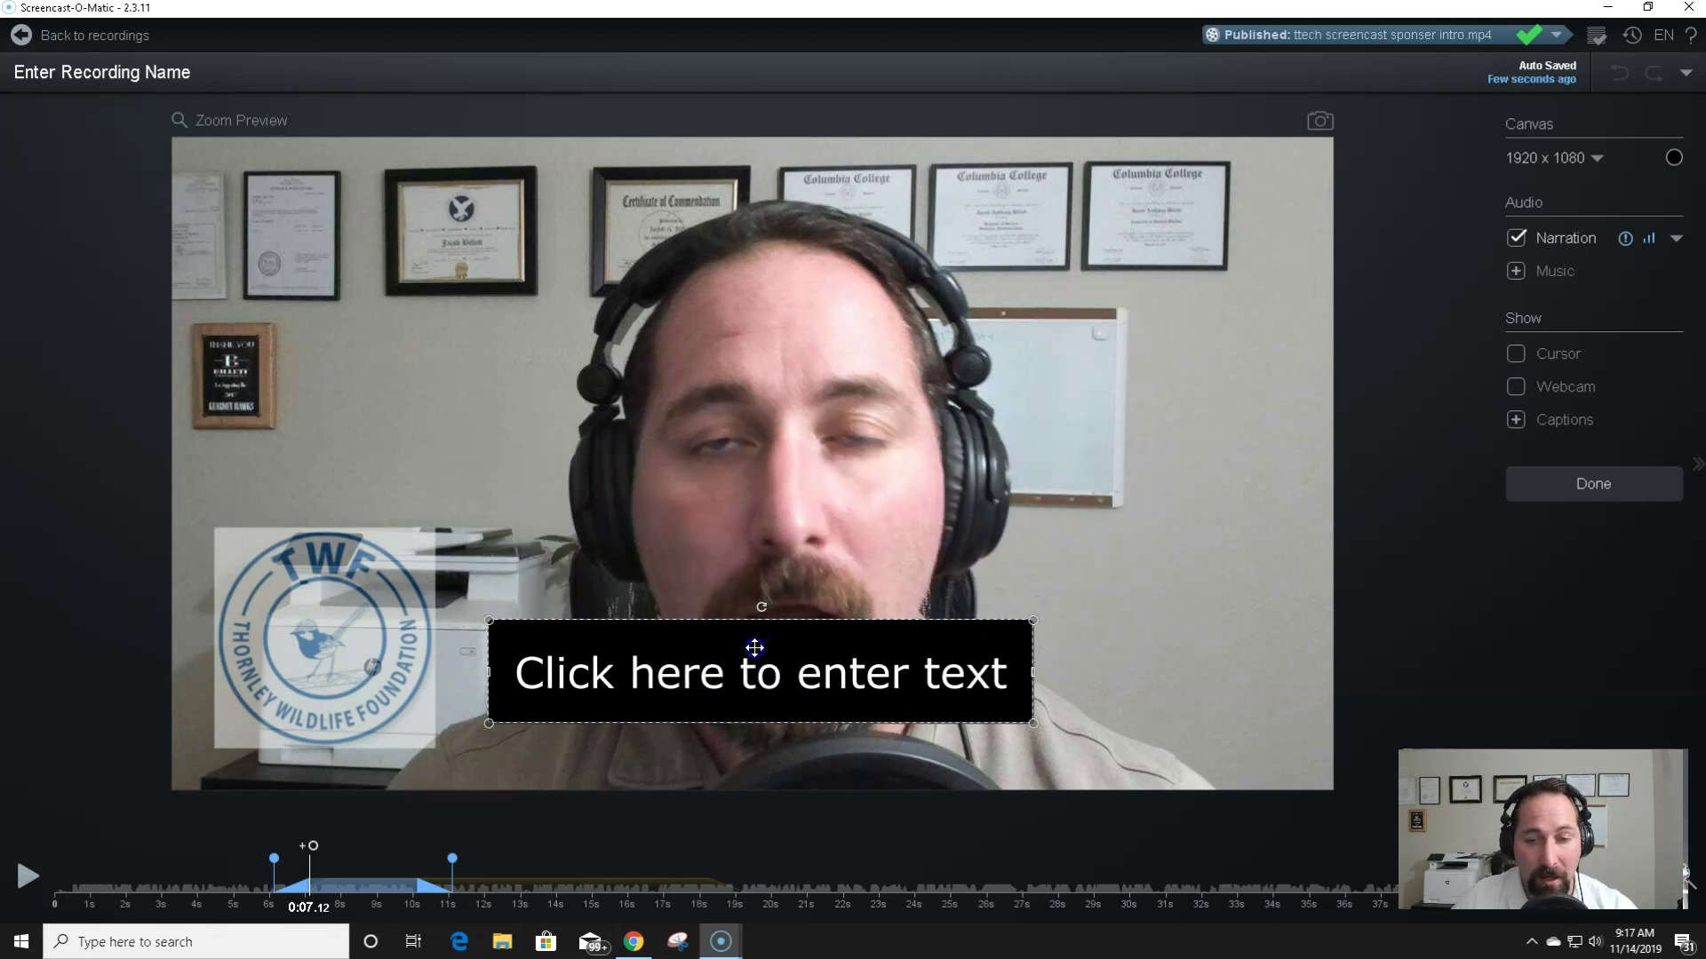
Step: Replace the overlay's placeholder text with "BEST WILDLIFE FOUNDATION"
double_click(1007, 671)
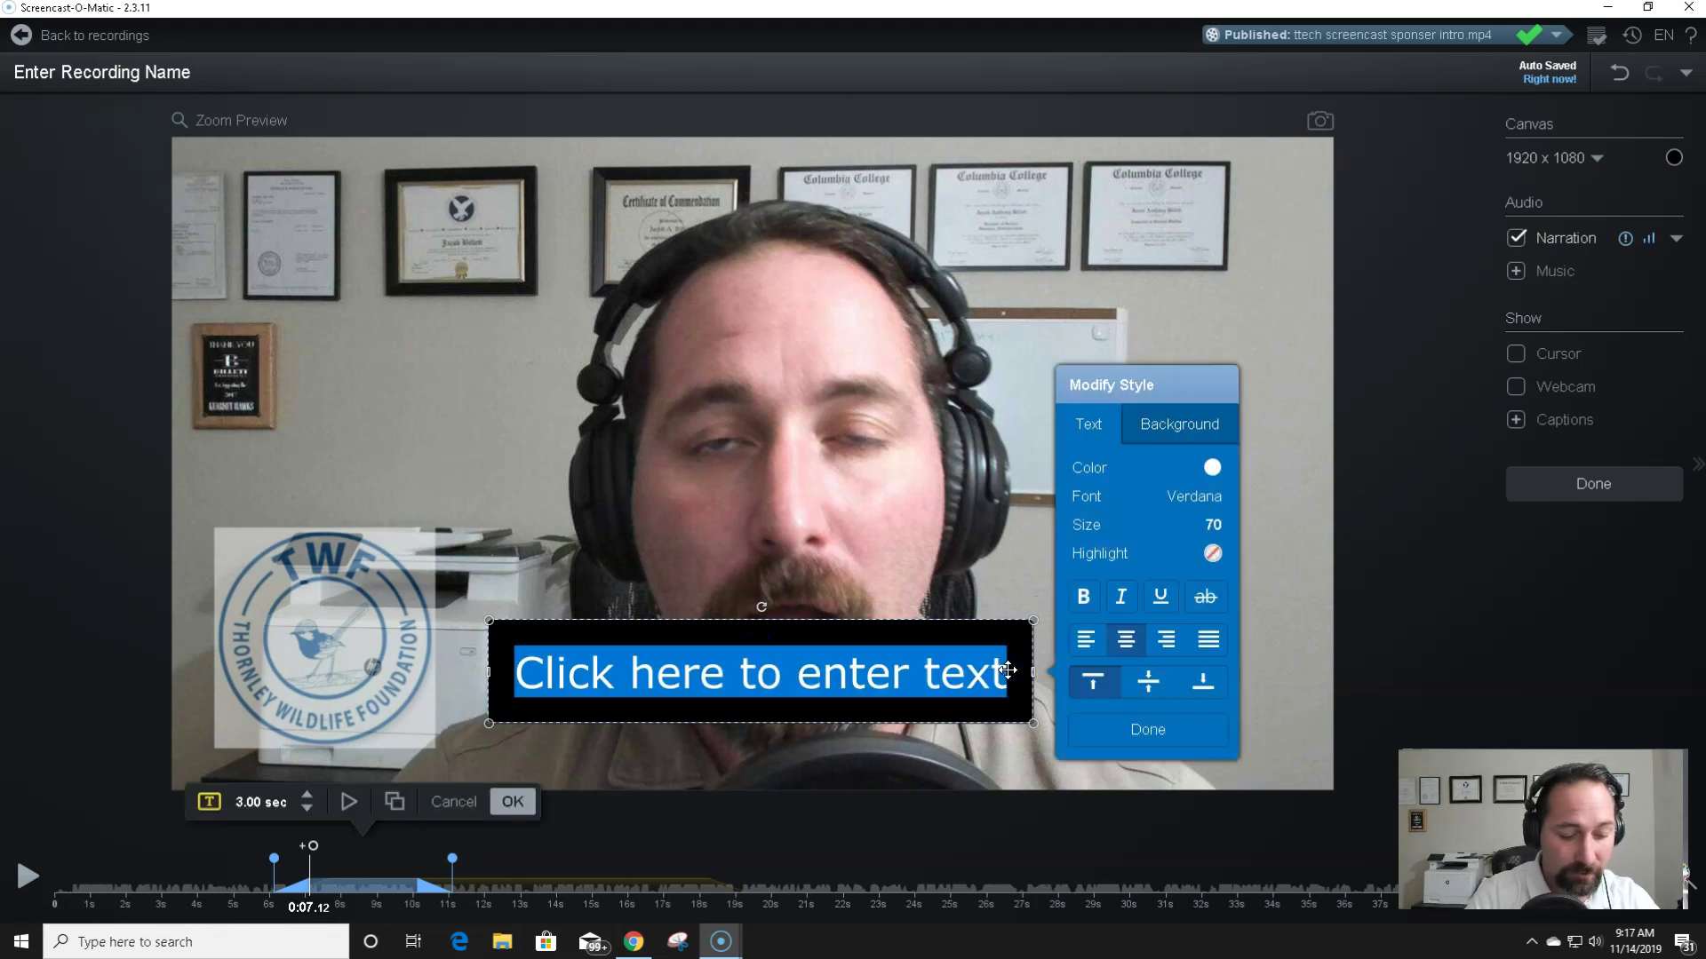
type("B")
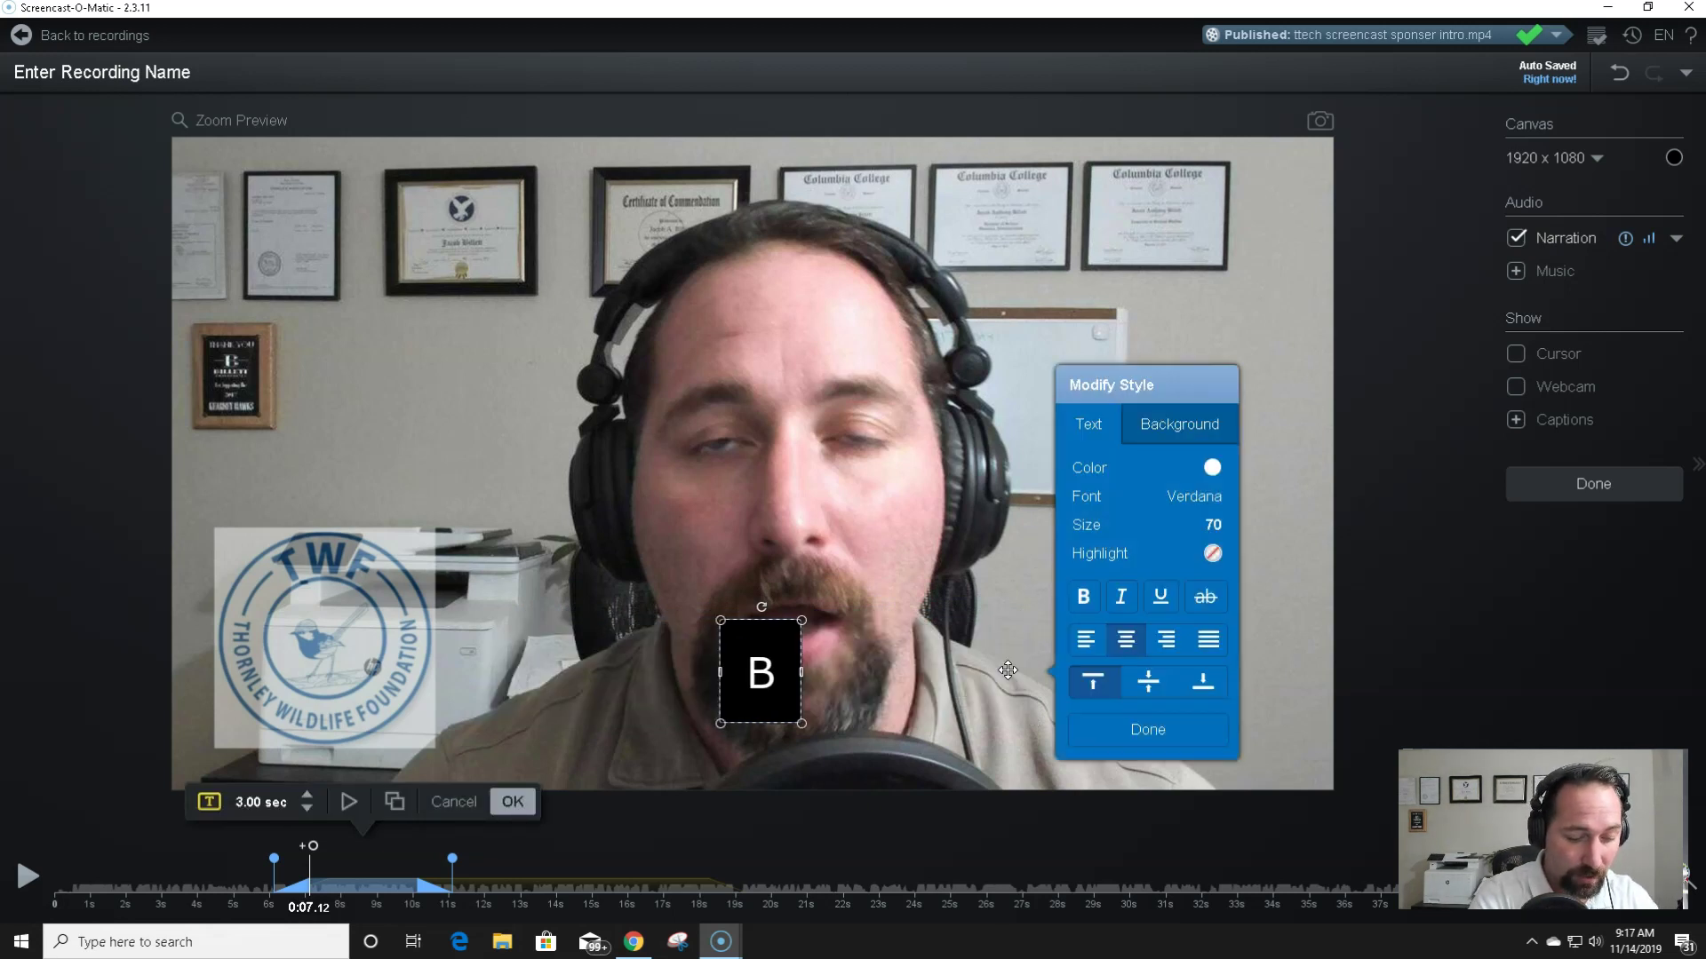
type("EST W")
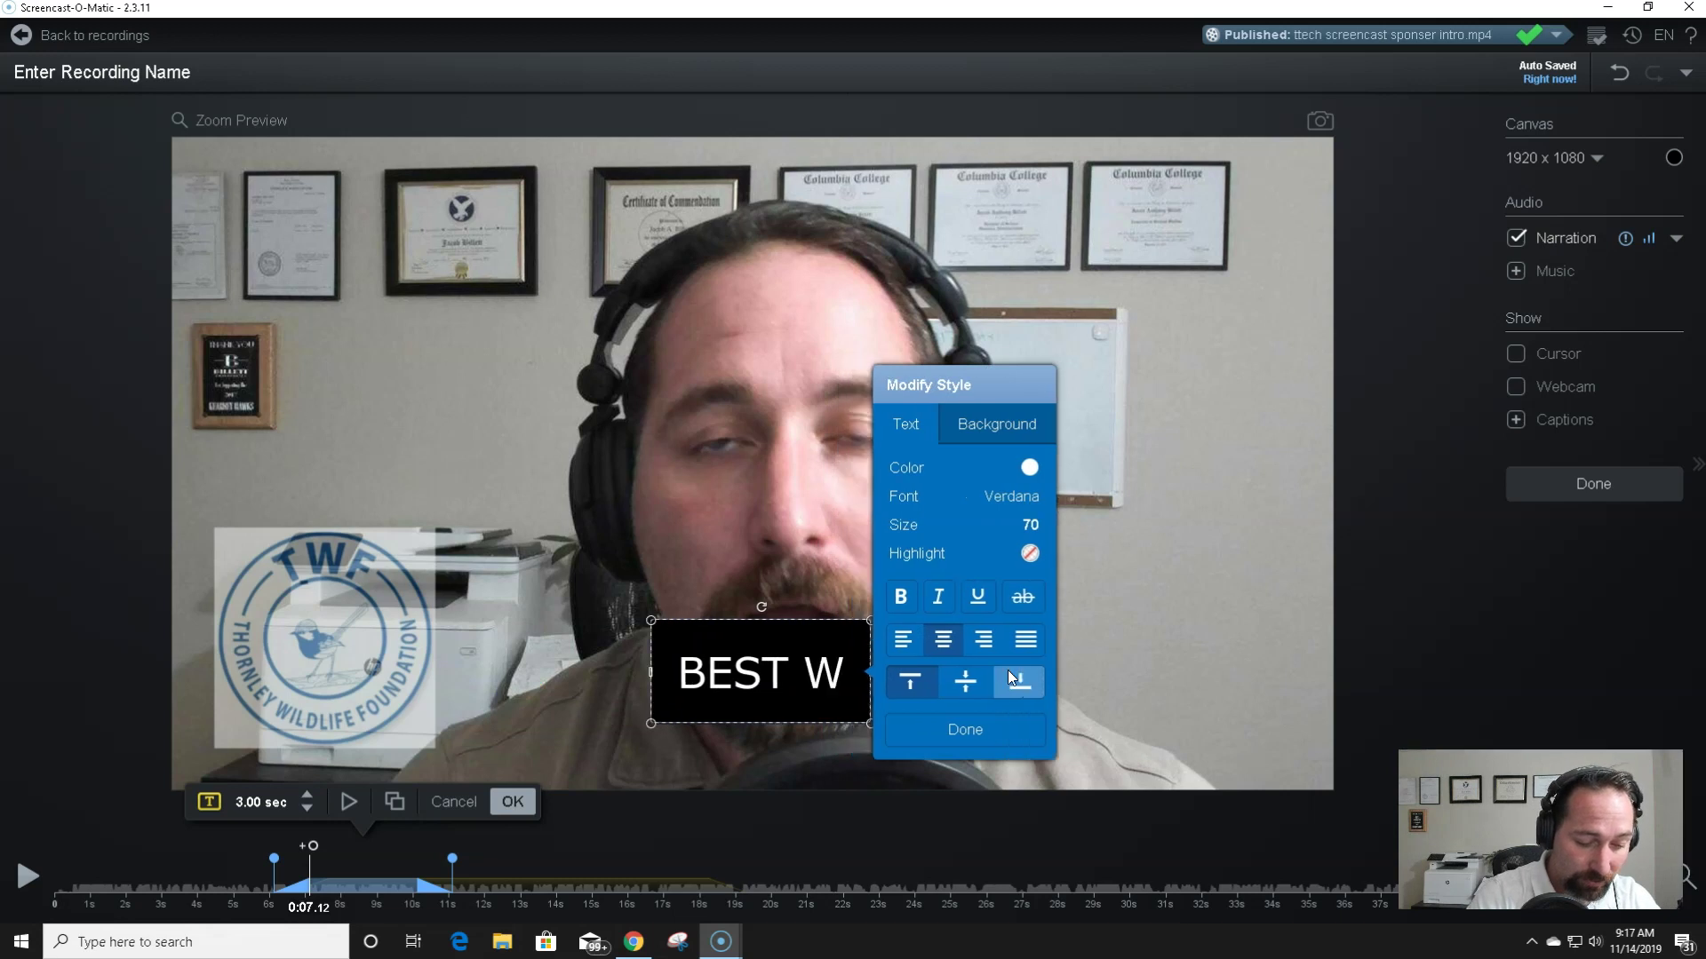
type("ILDLI")
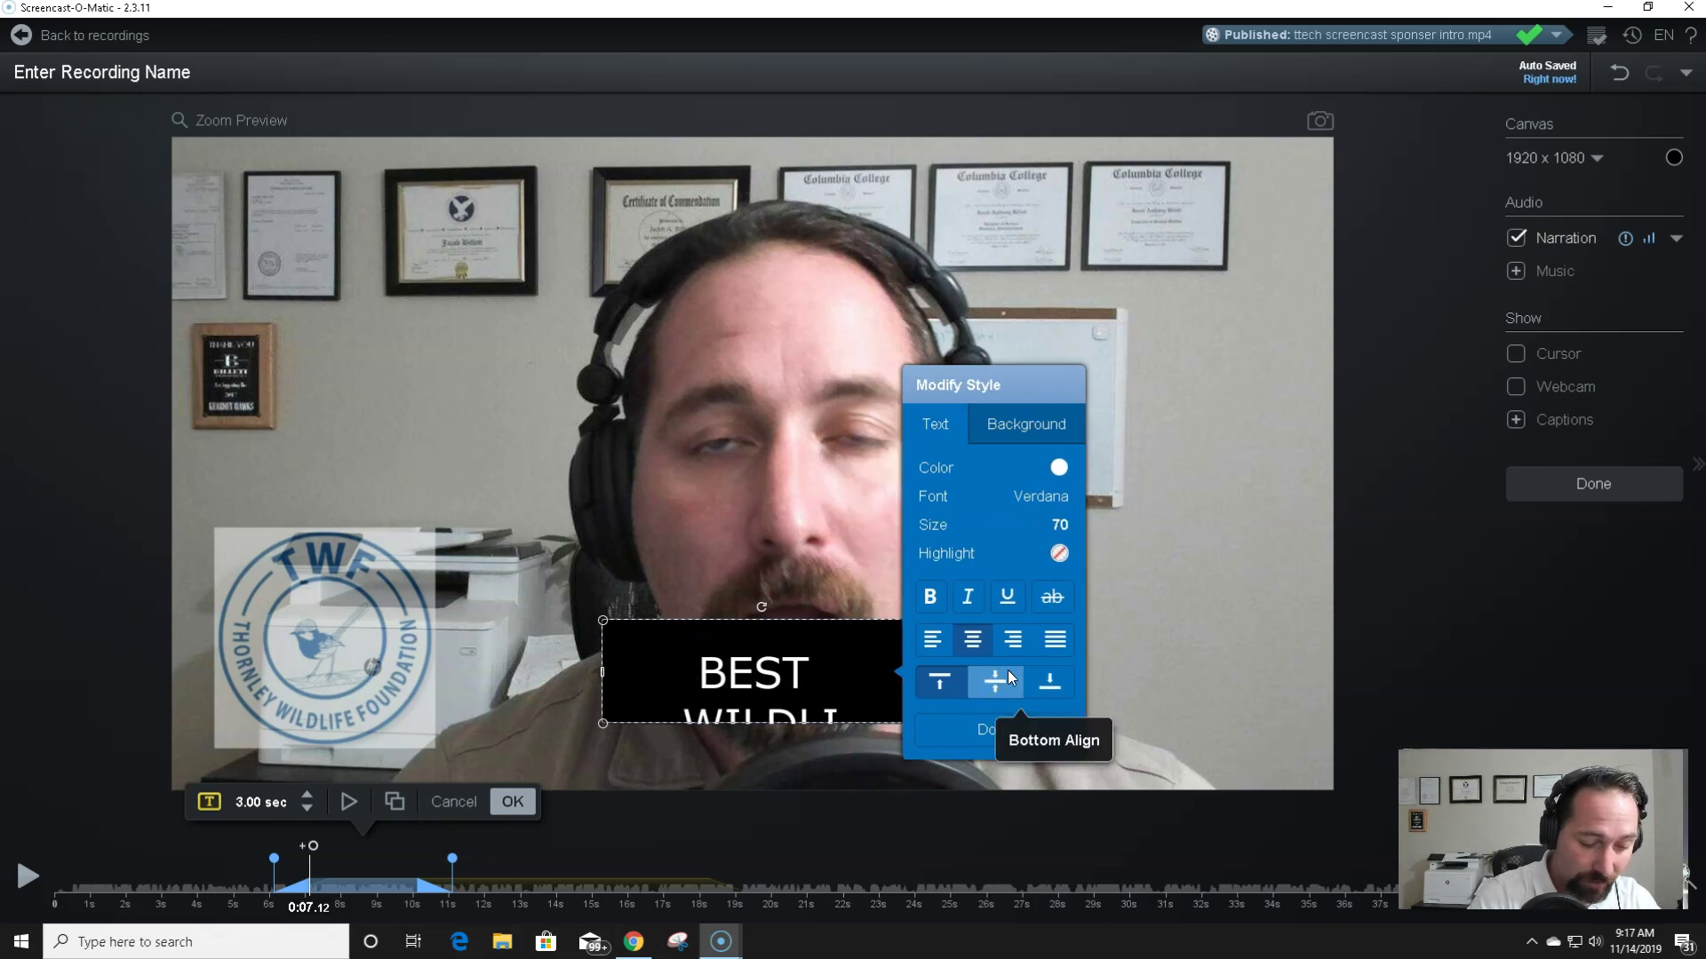
type("FE FOUND")
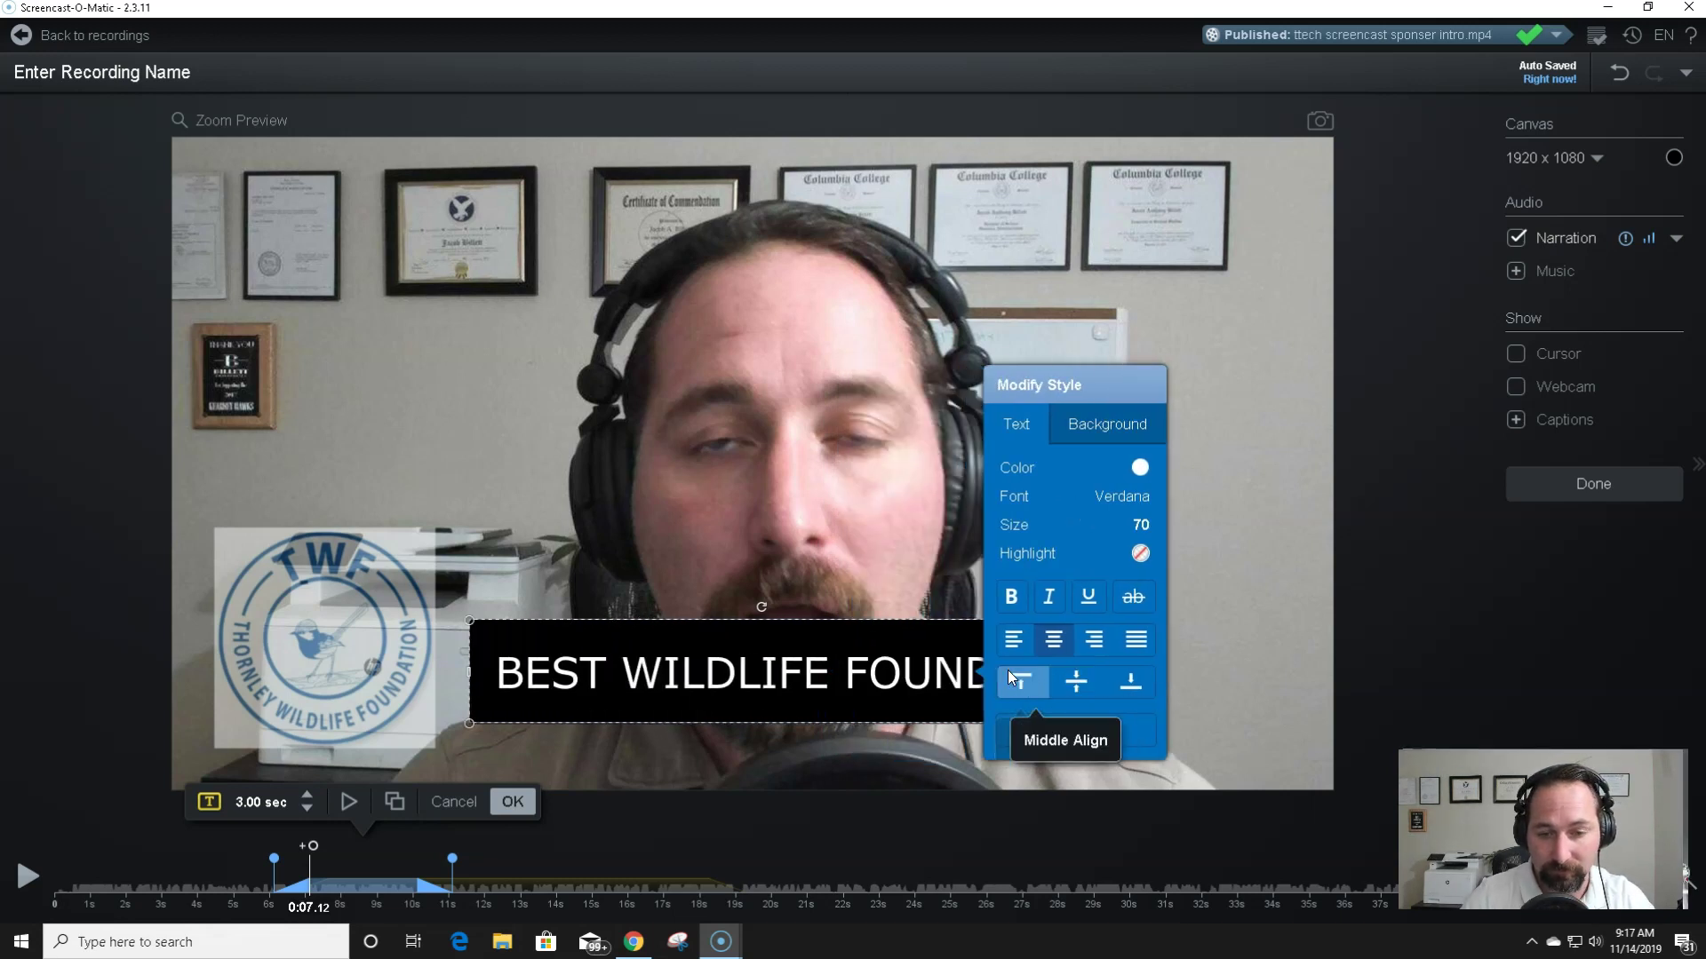
type("ATIO")
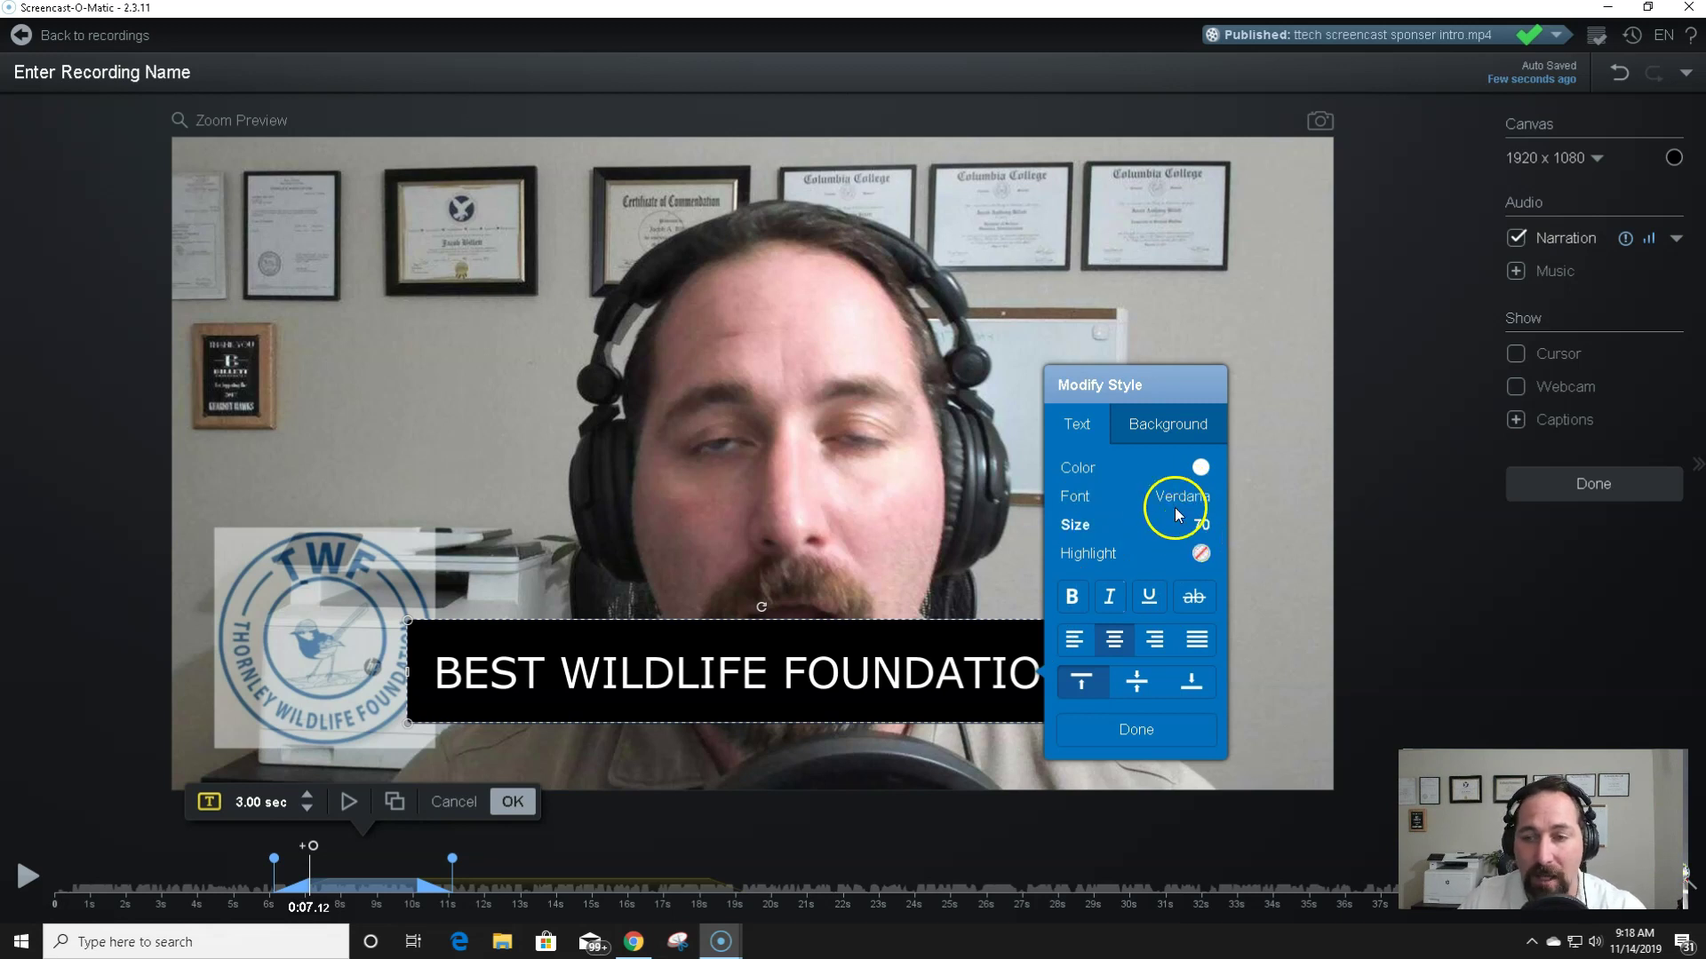
Step: Enable the callout in the text overlay's background style and apply the overlay
left_click(1179, 425)
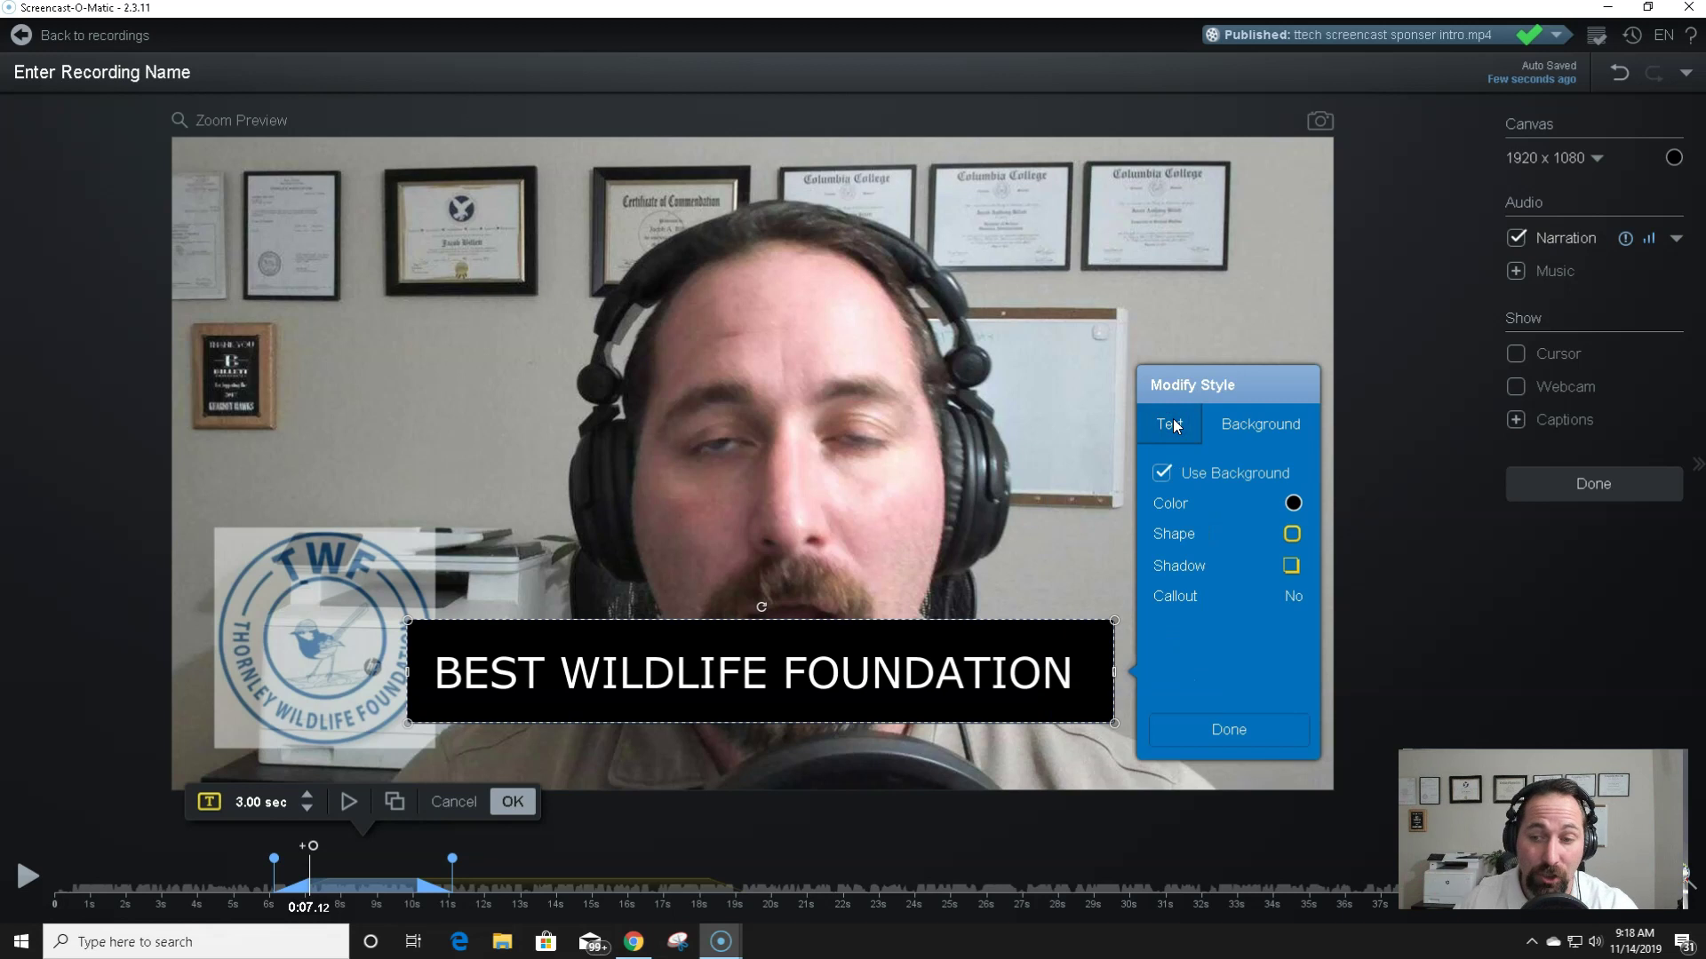
left_click(1176, 613)
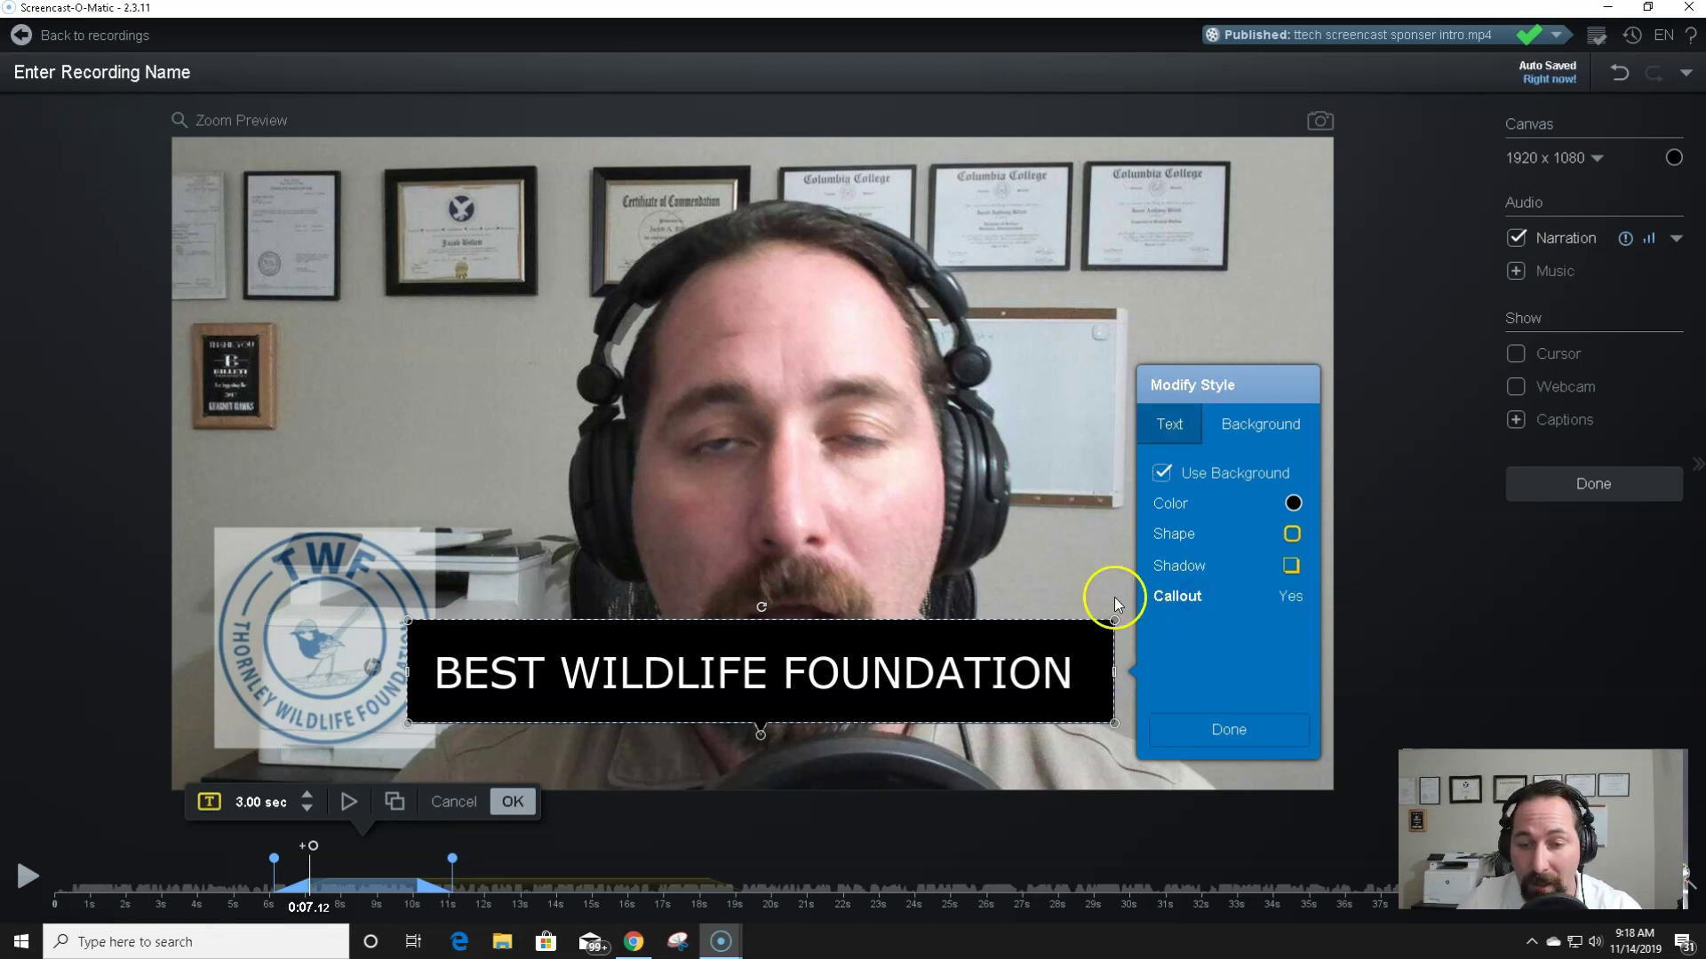
left_click(1063, 535)
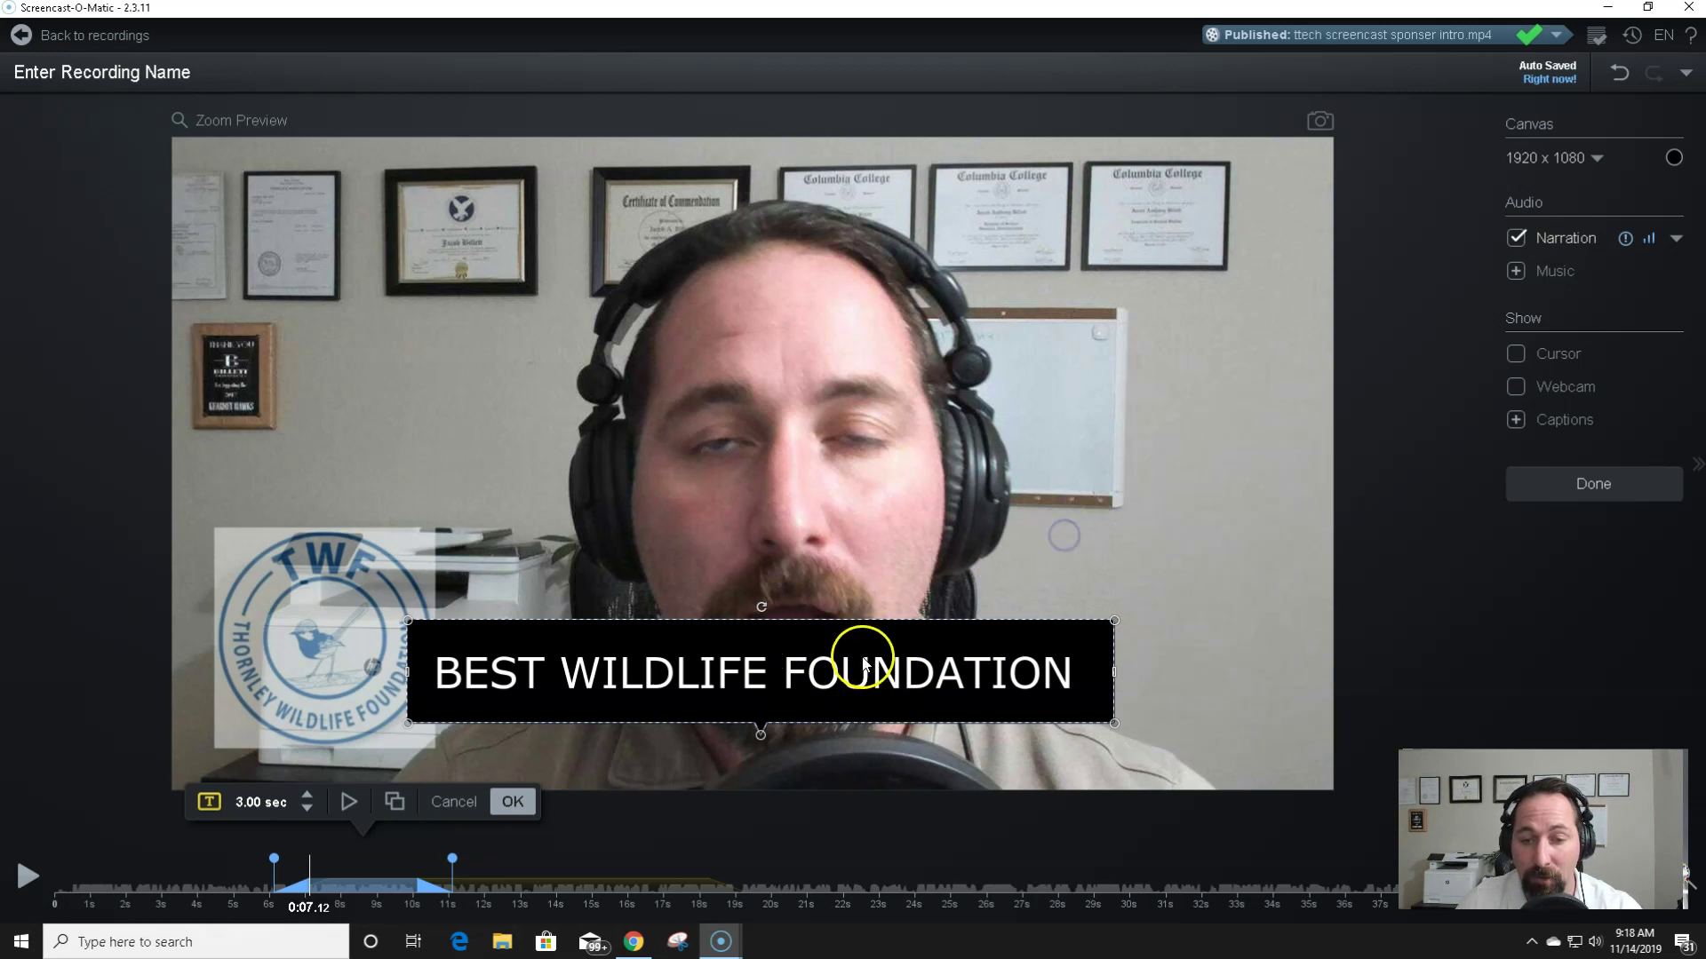
Step: Move the text box to the upper-right of the video frame, extend its callout pointer to the speaker's mouth, and apply the overlay
left_click(824, 662)
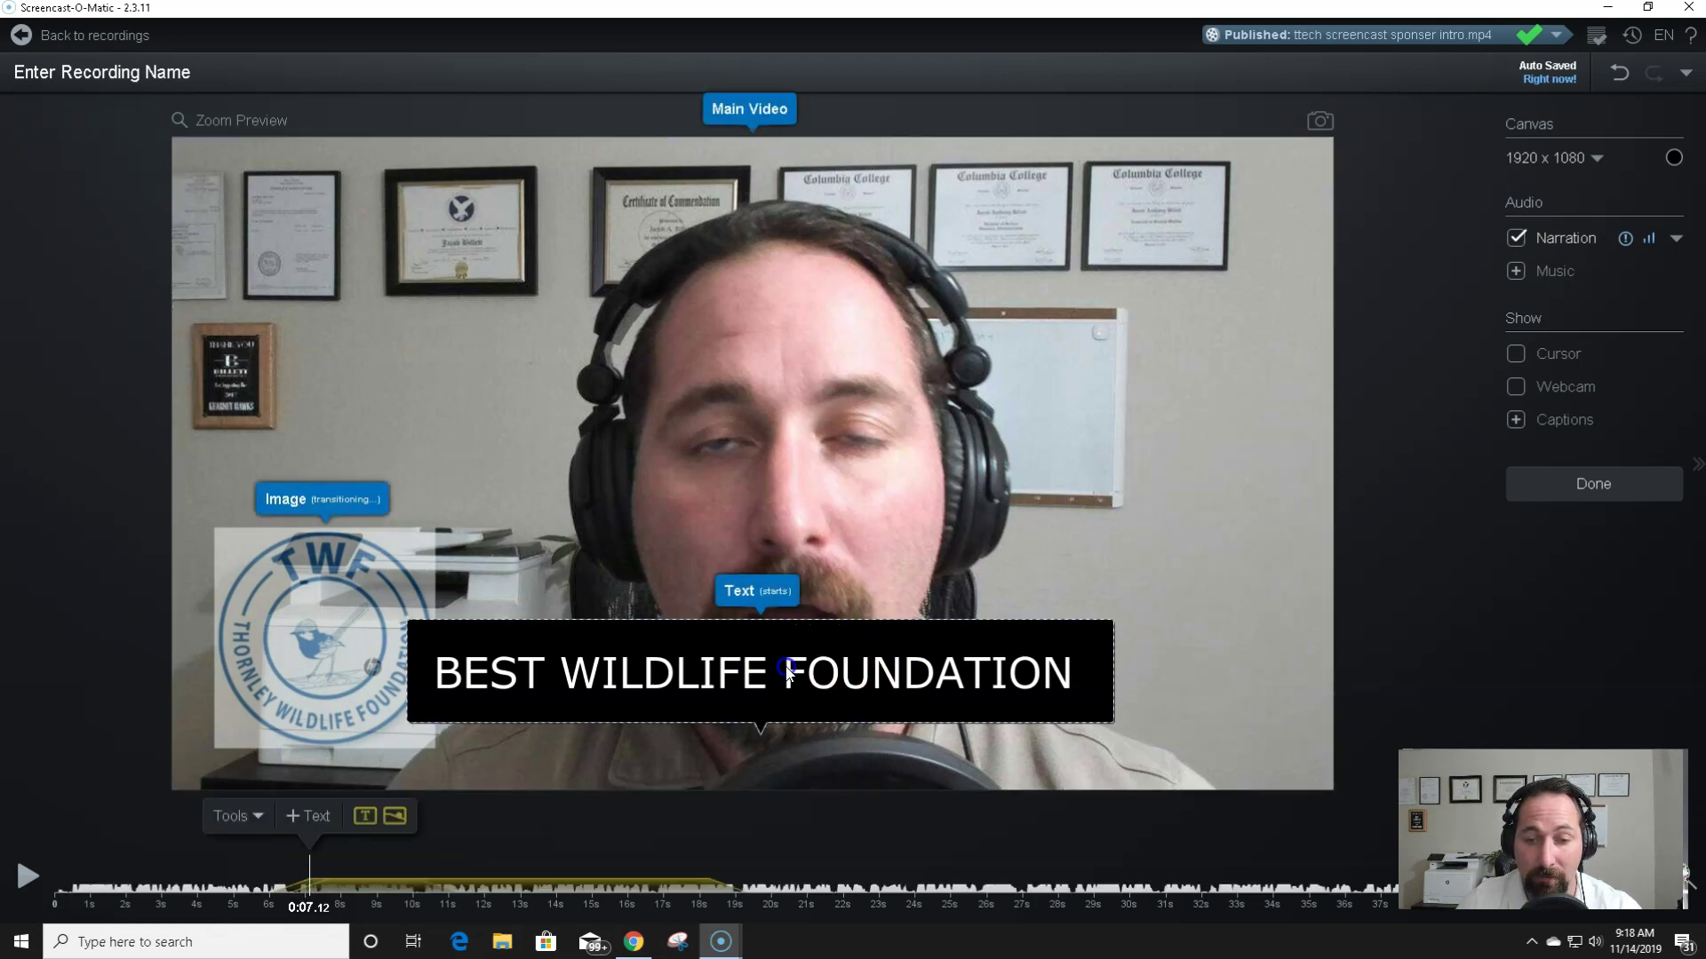
left_click_drag(823, 636, 1000, 338)
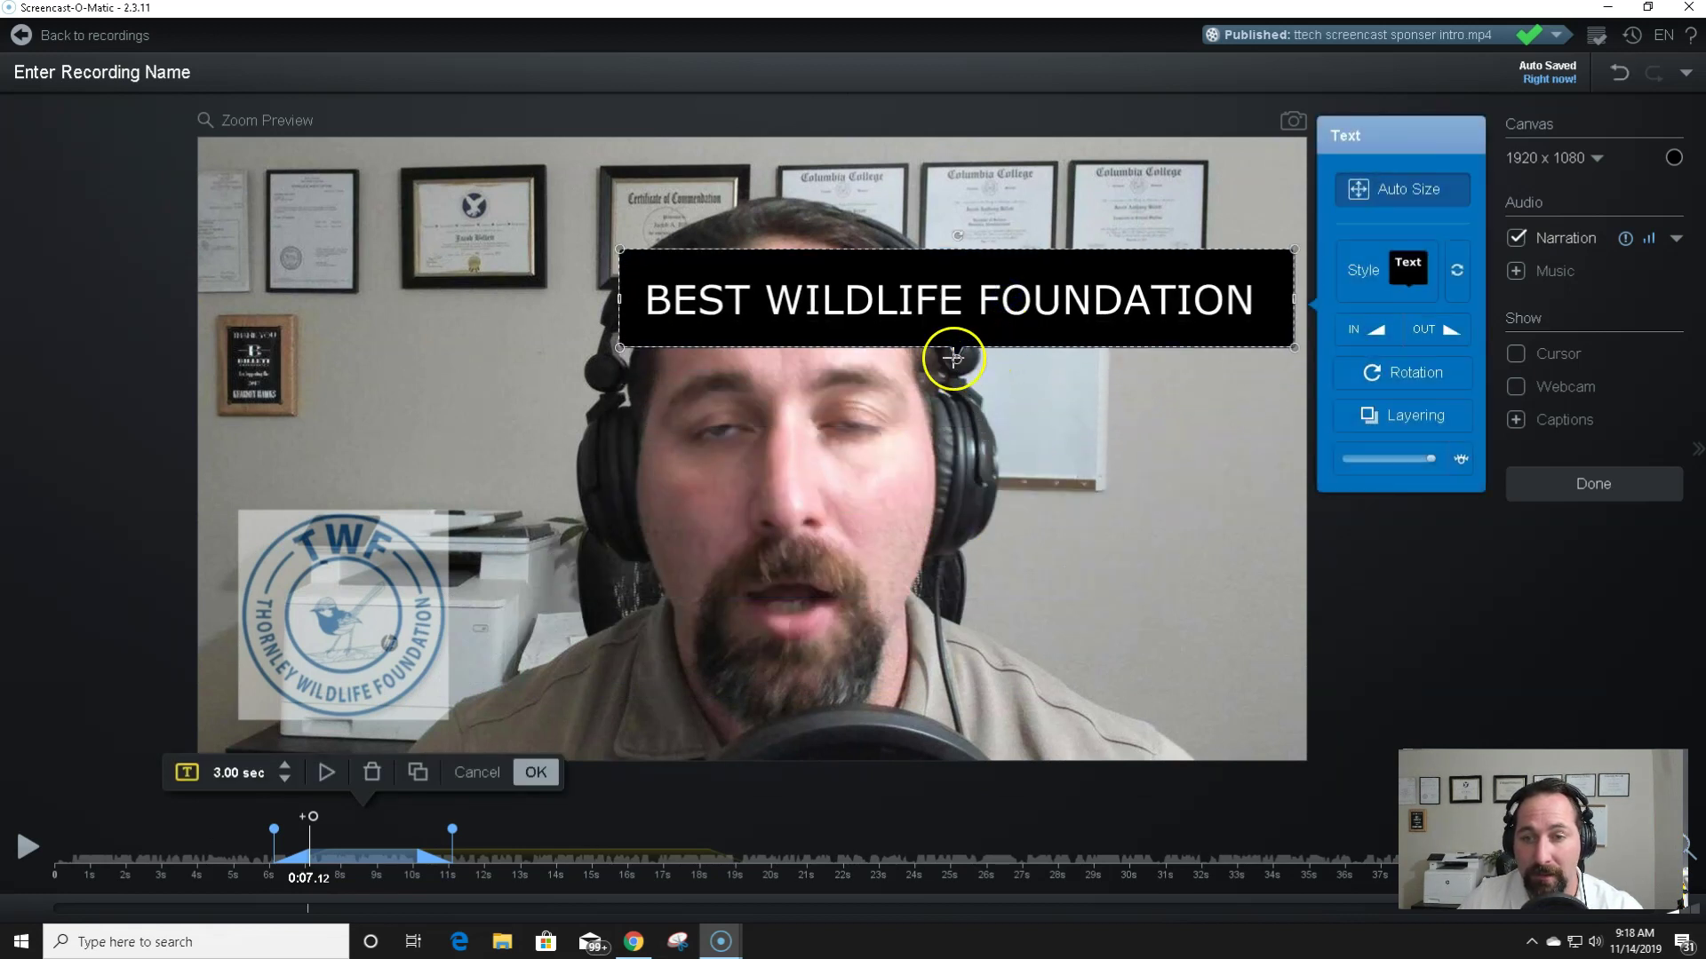
left_click(943, 372)
left_click_drag(873, 460, 850, 556)
left_click(1058, 520)
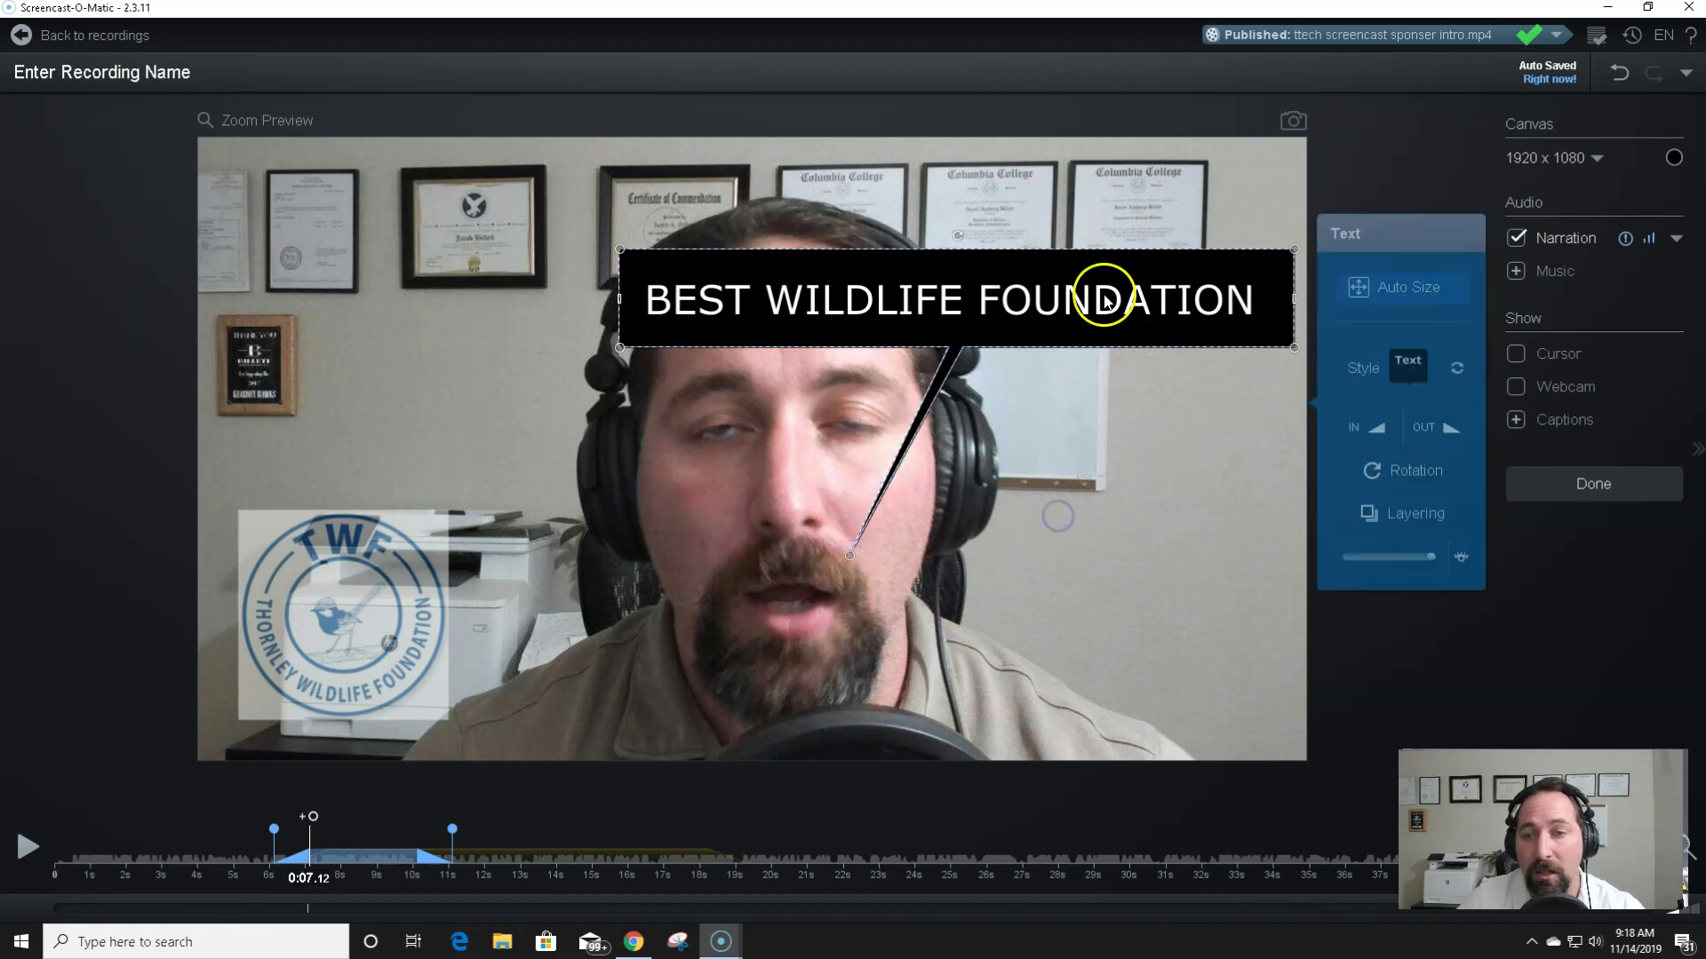
left_click(1095, 423)
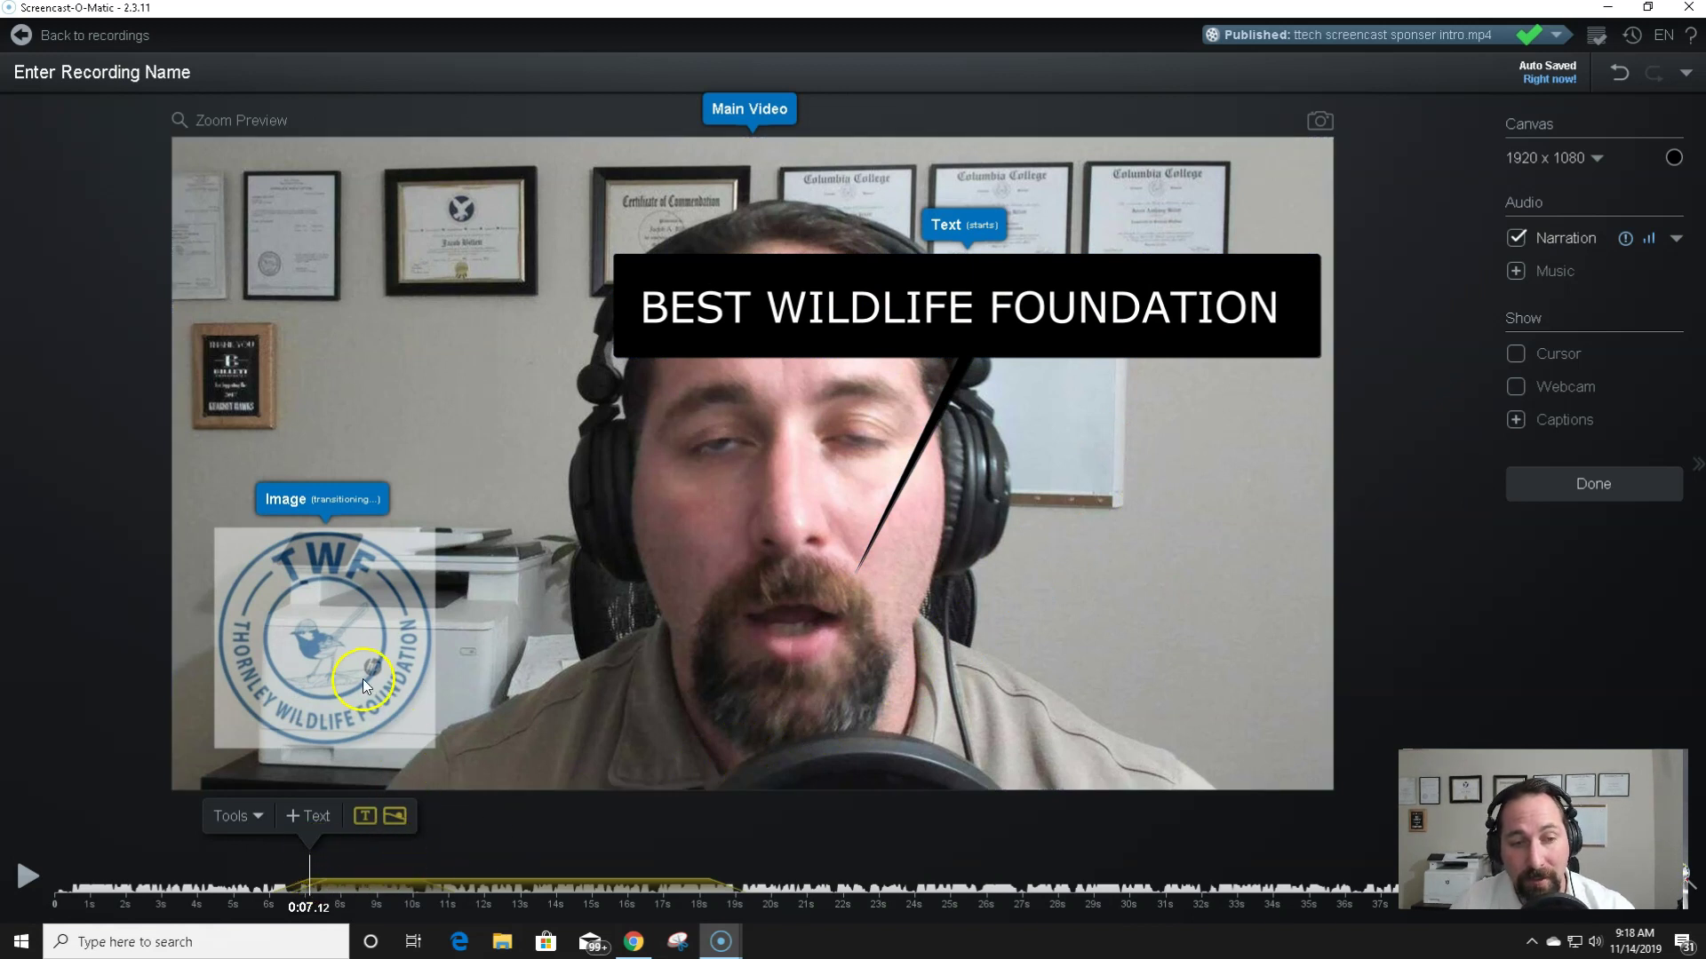
Step: Extend the text overlay's duration to 11.64 sec, ending at about 20 s on the timeline, and apply it
left_click(866, 345)
mouse_move(453, 830)
left_mouse_down()
mouse_move(895, 842)
mouse_move(764, 846)
left_mouse_up()
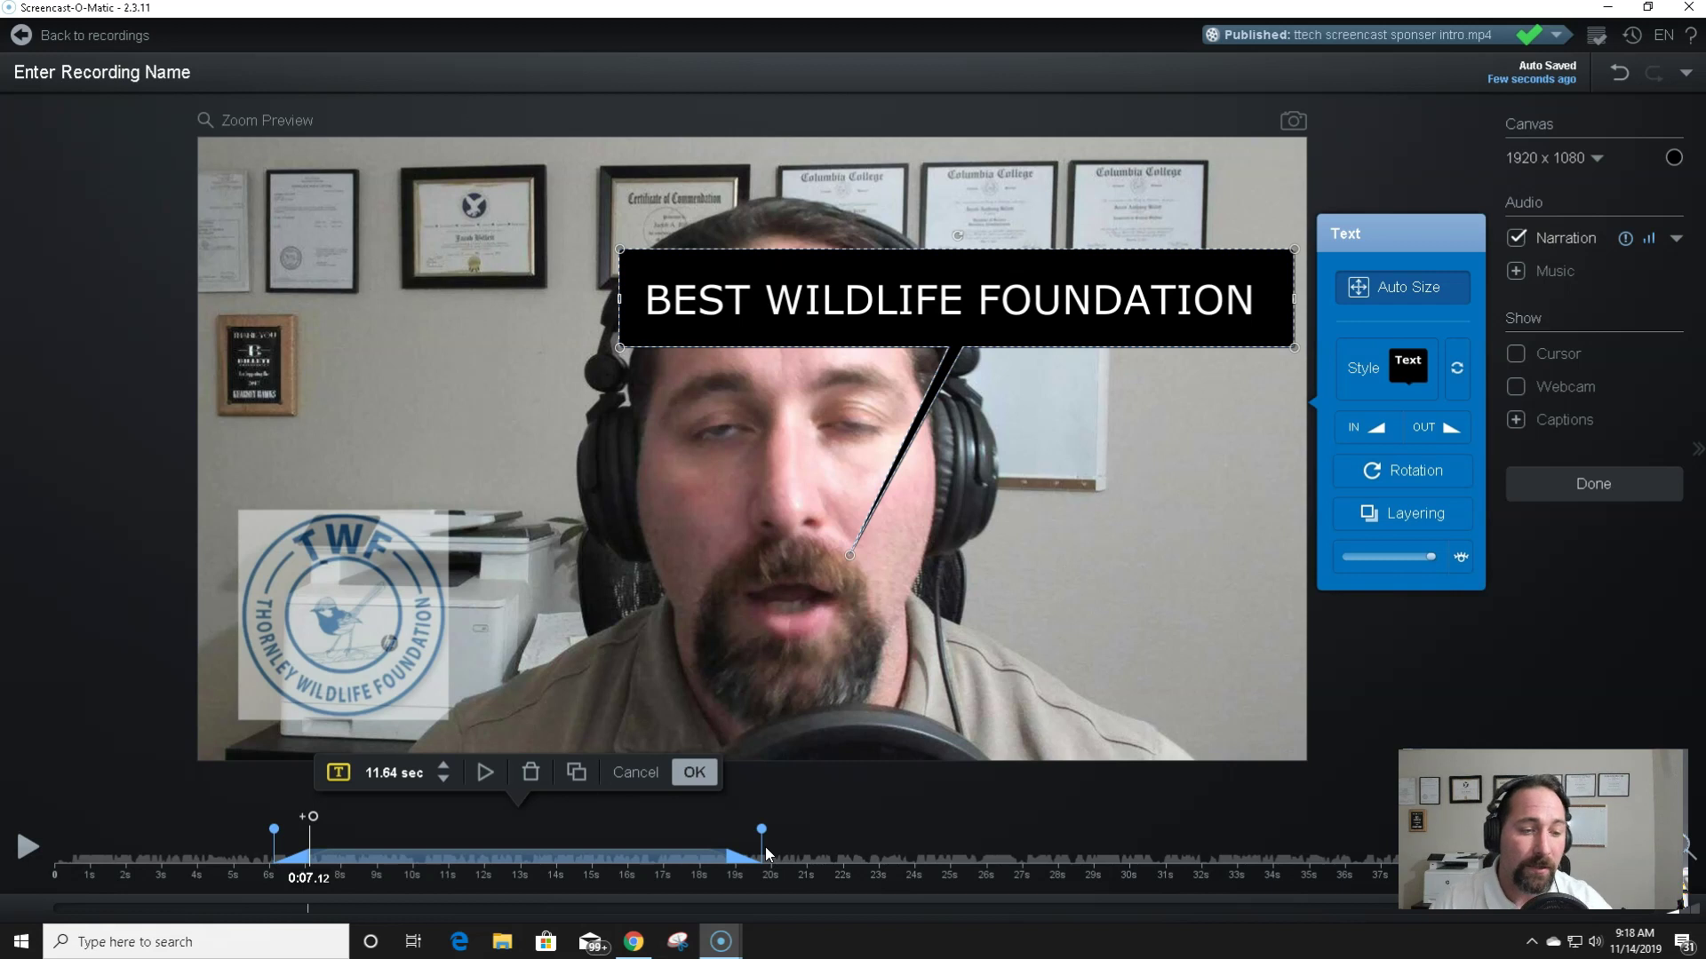
left_click(546, 625)
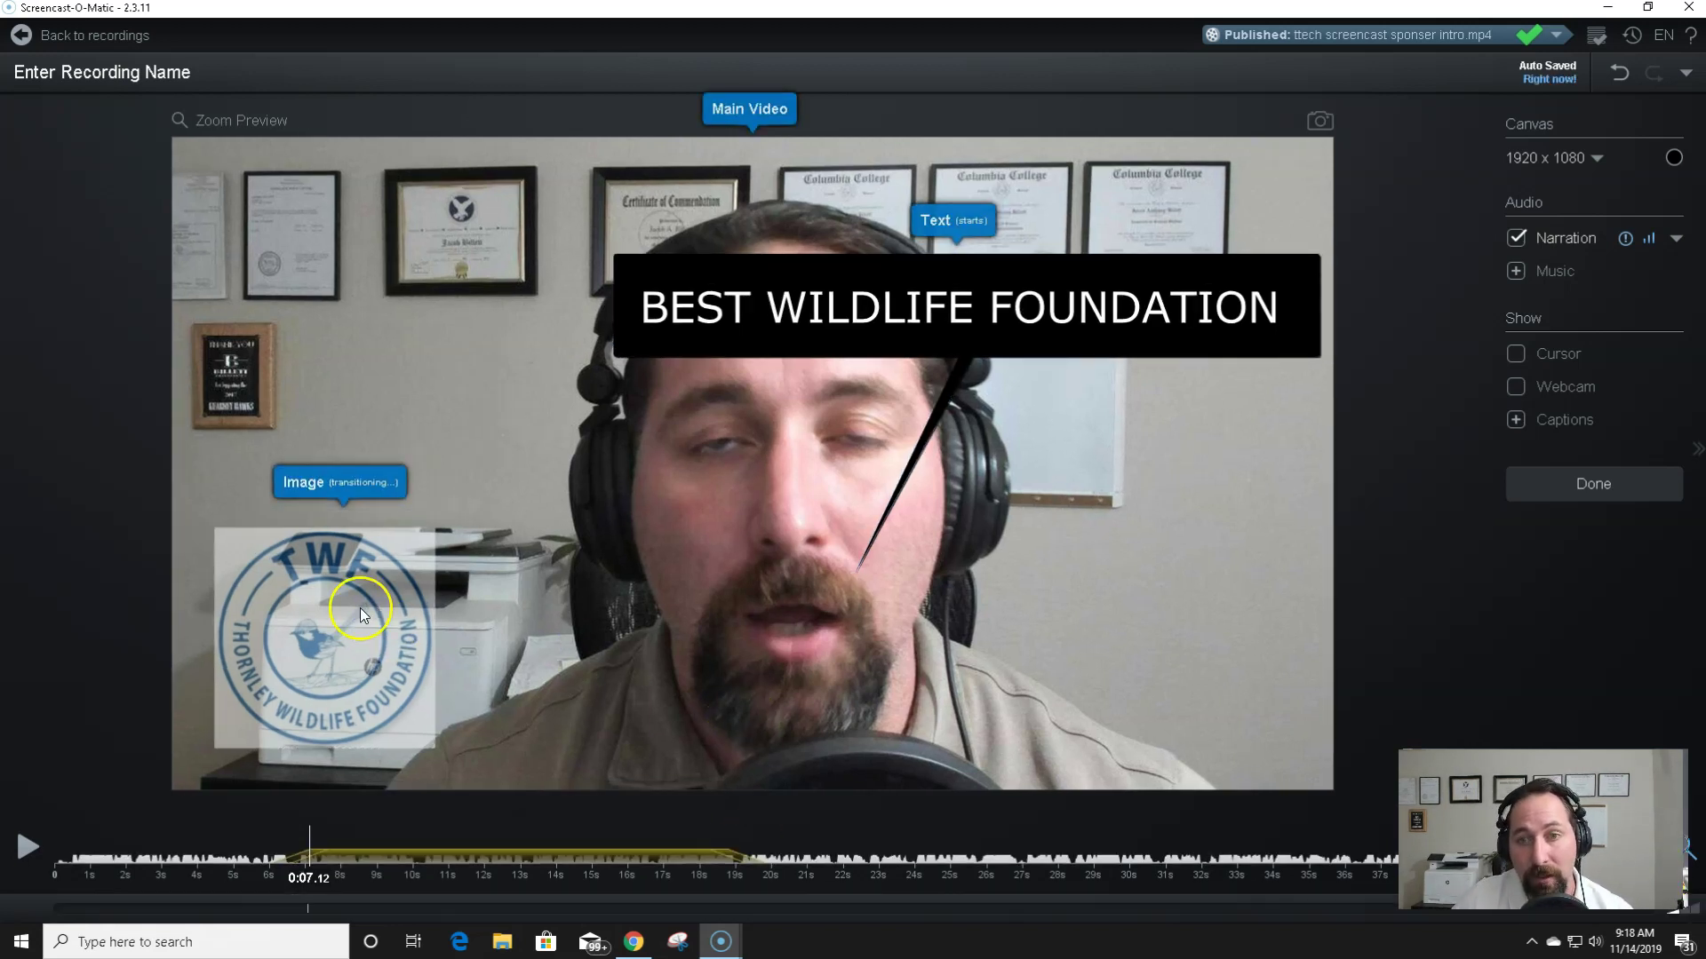
Step: Stretch the logo overlay to span from about 6 s to about 25 s on the timeline, apply it, and finish editing the recording
left_click(362, 604)
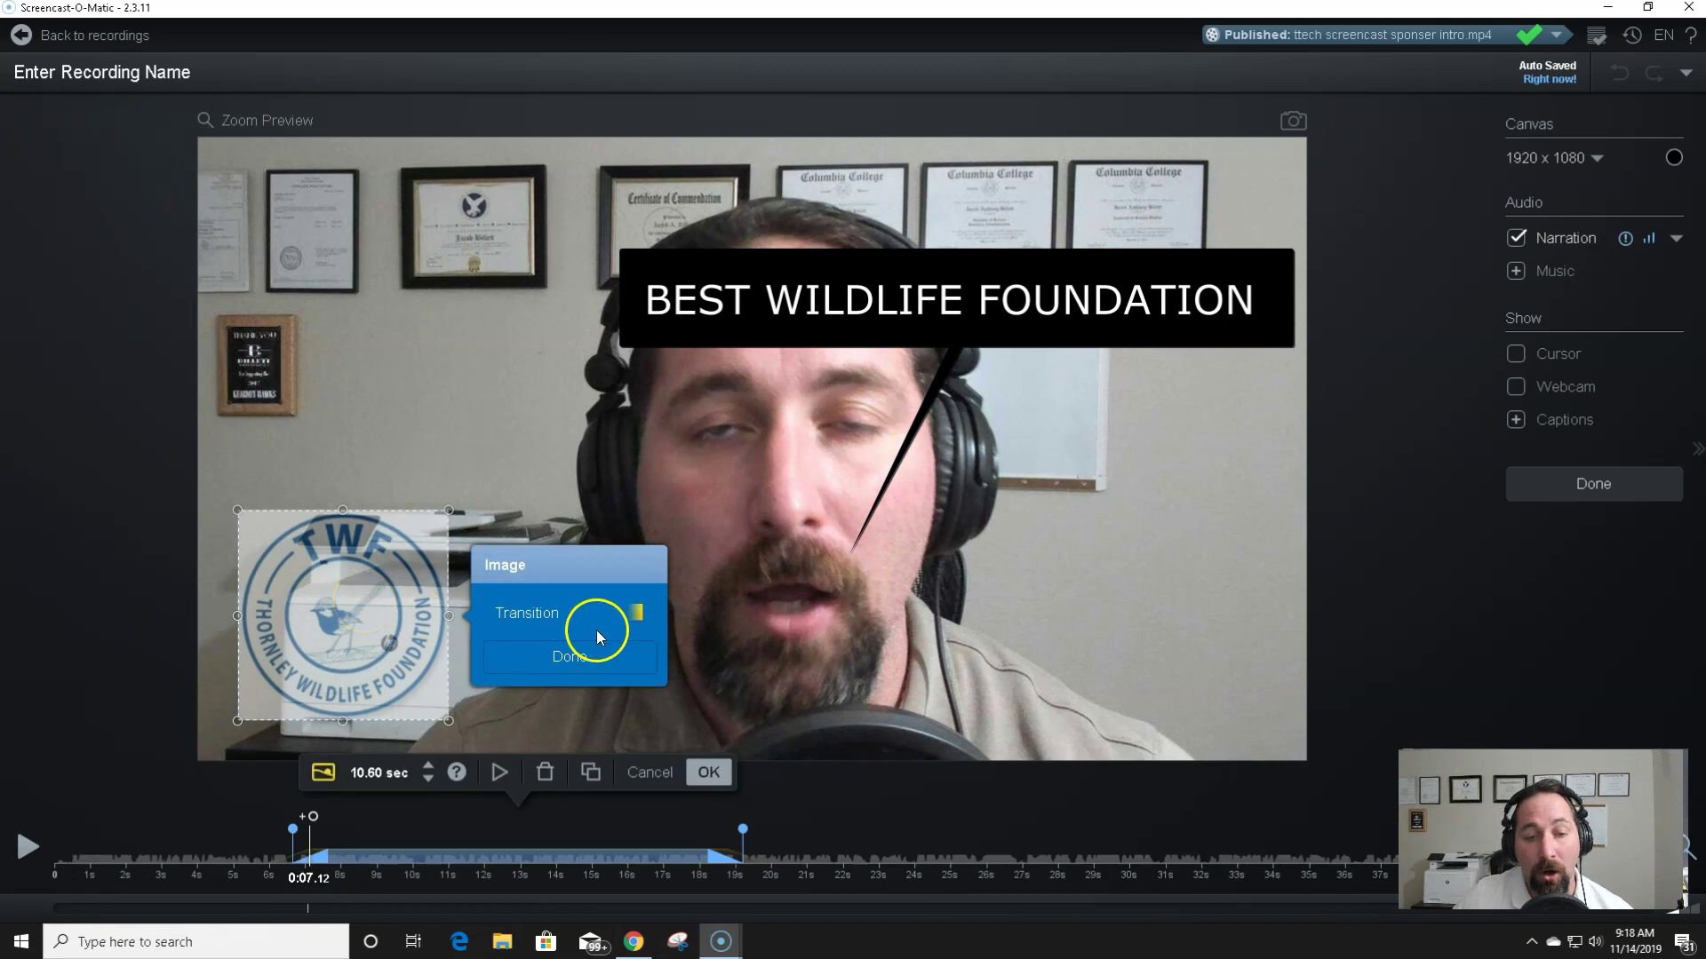
left_click(561, 611)
left_click(563, 661)
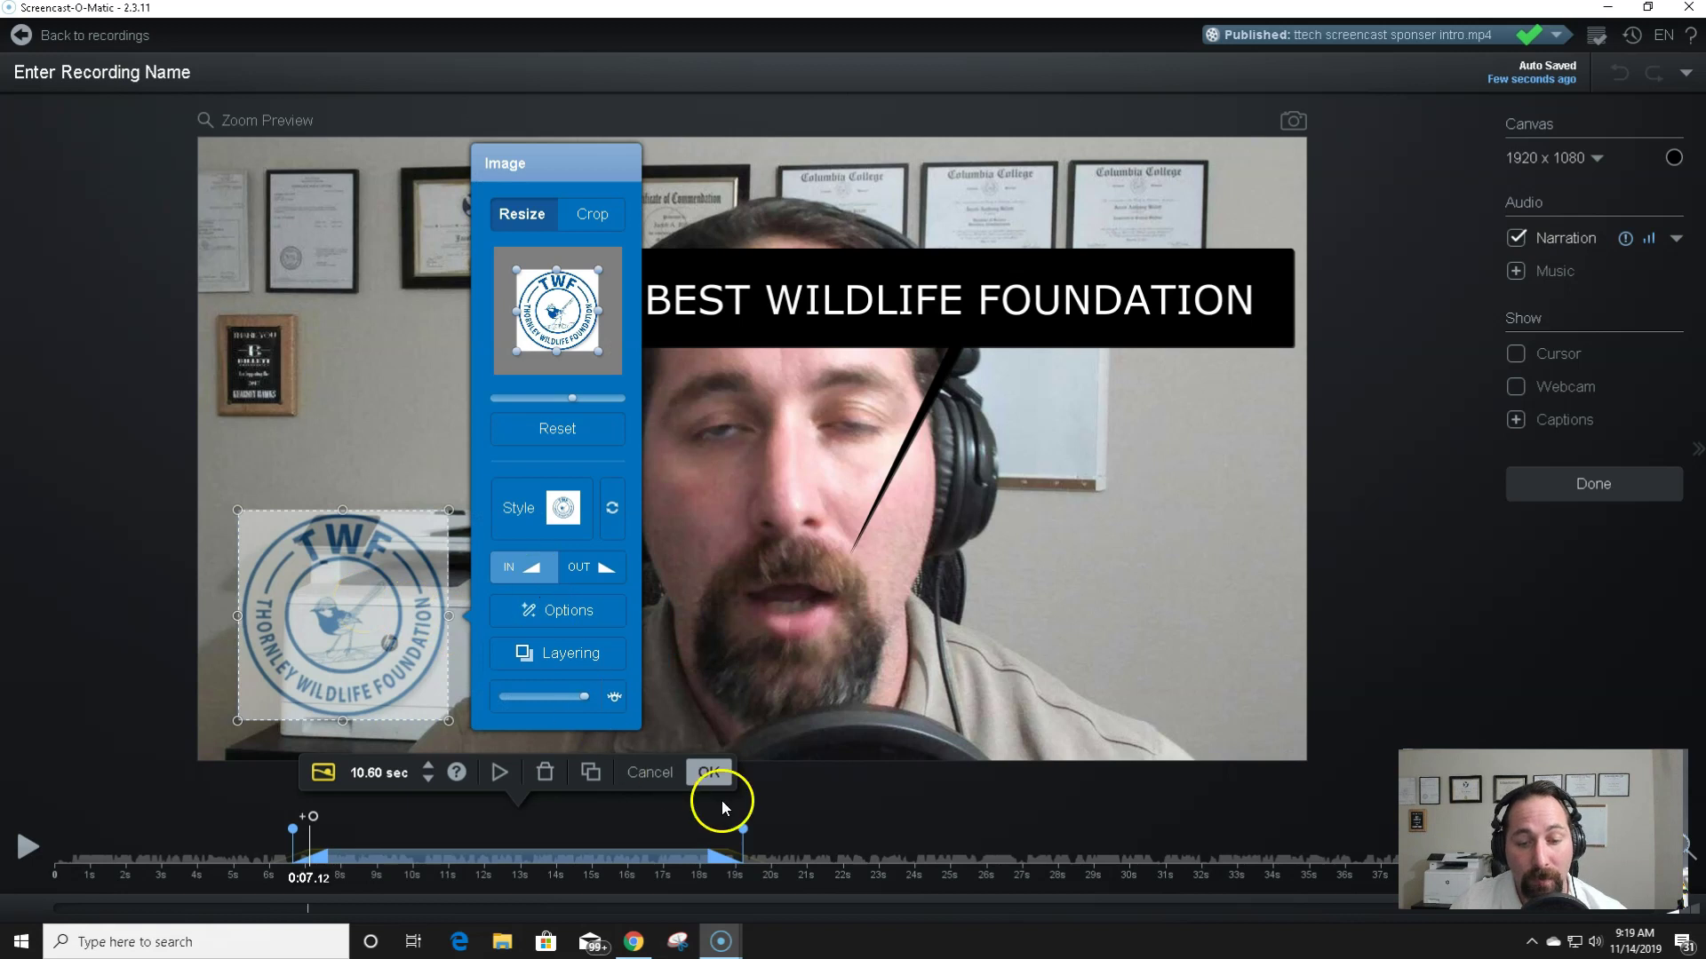
left_click_drag(743, 828, 927, 832)
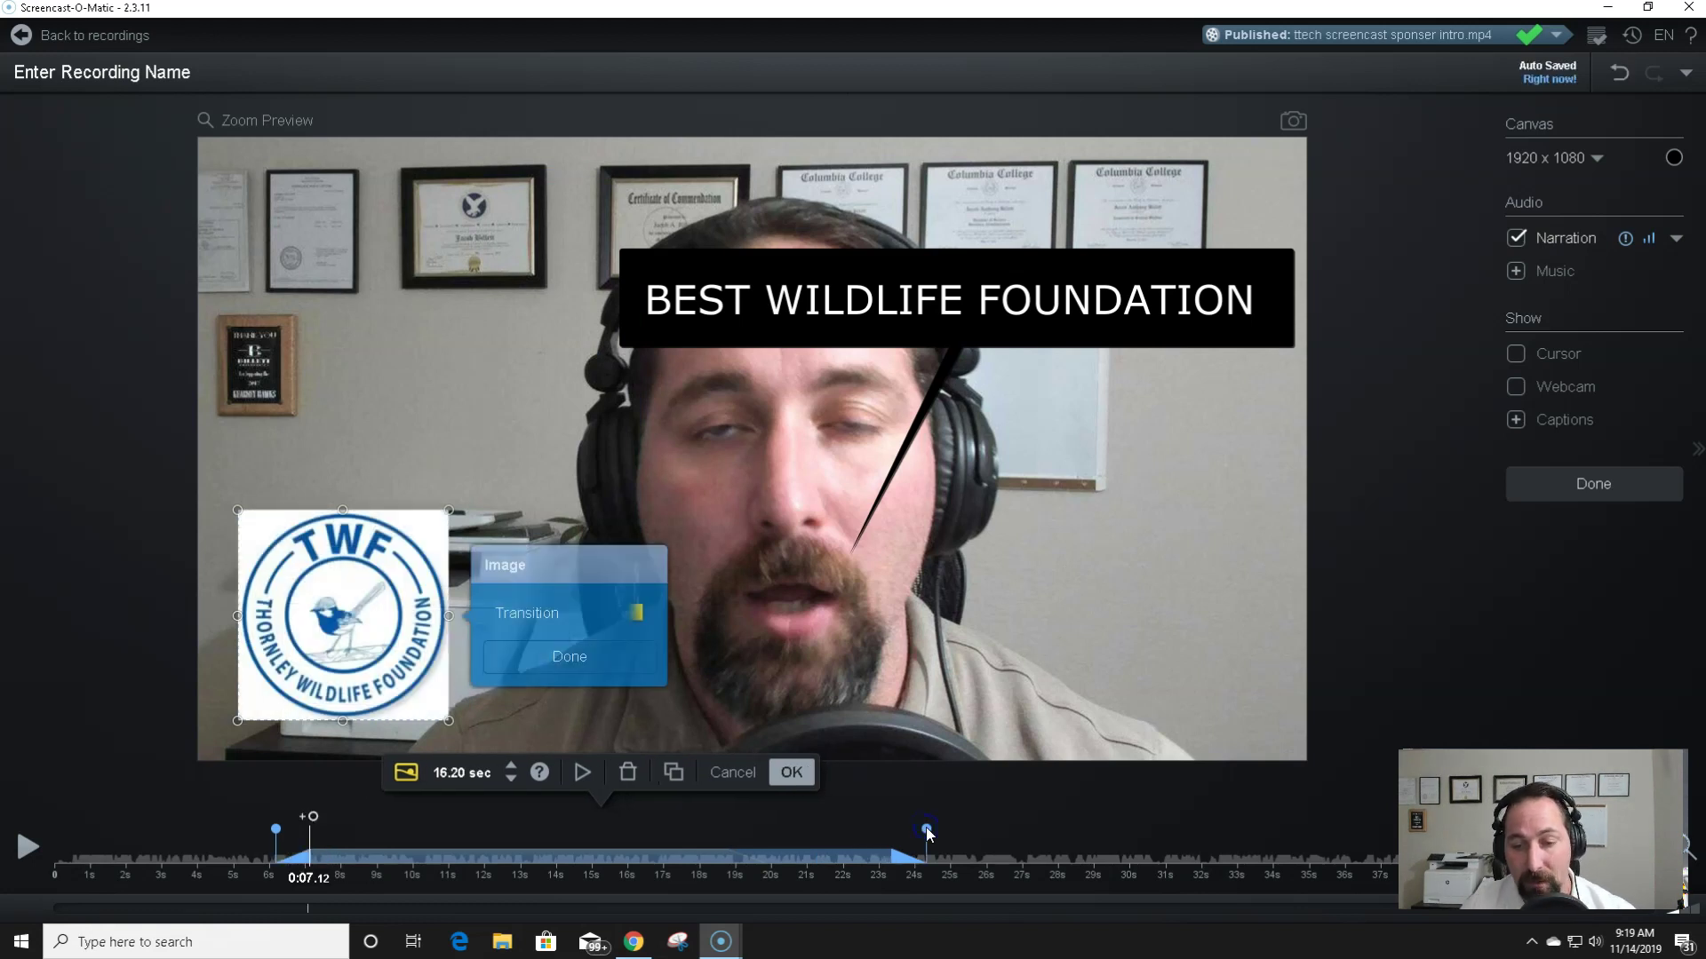
left_click_drag(924, 837, 949, 831)
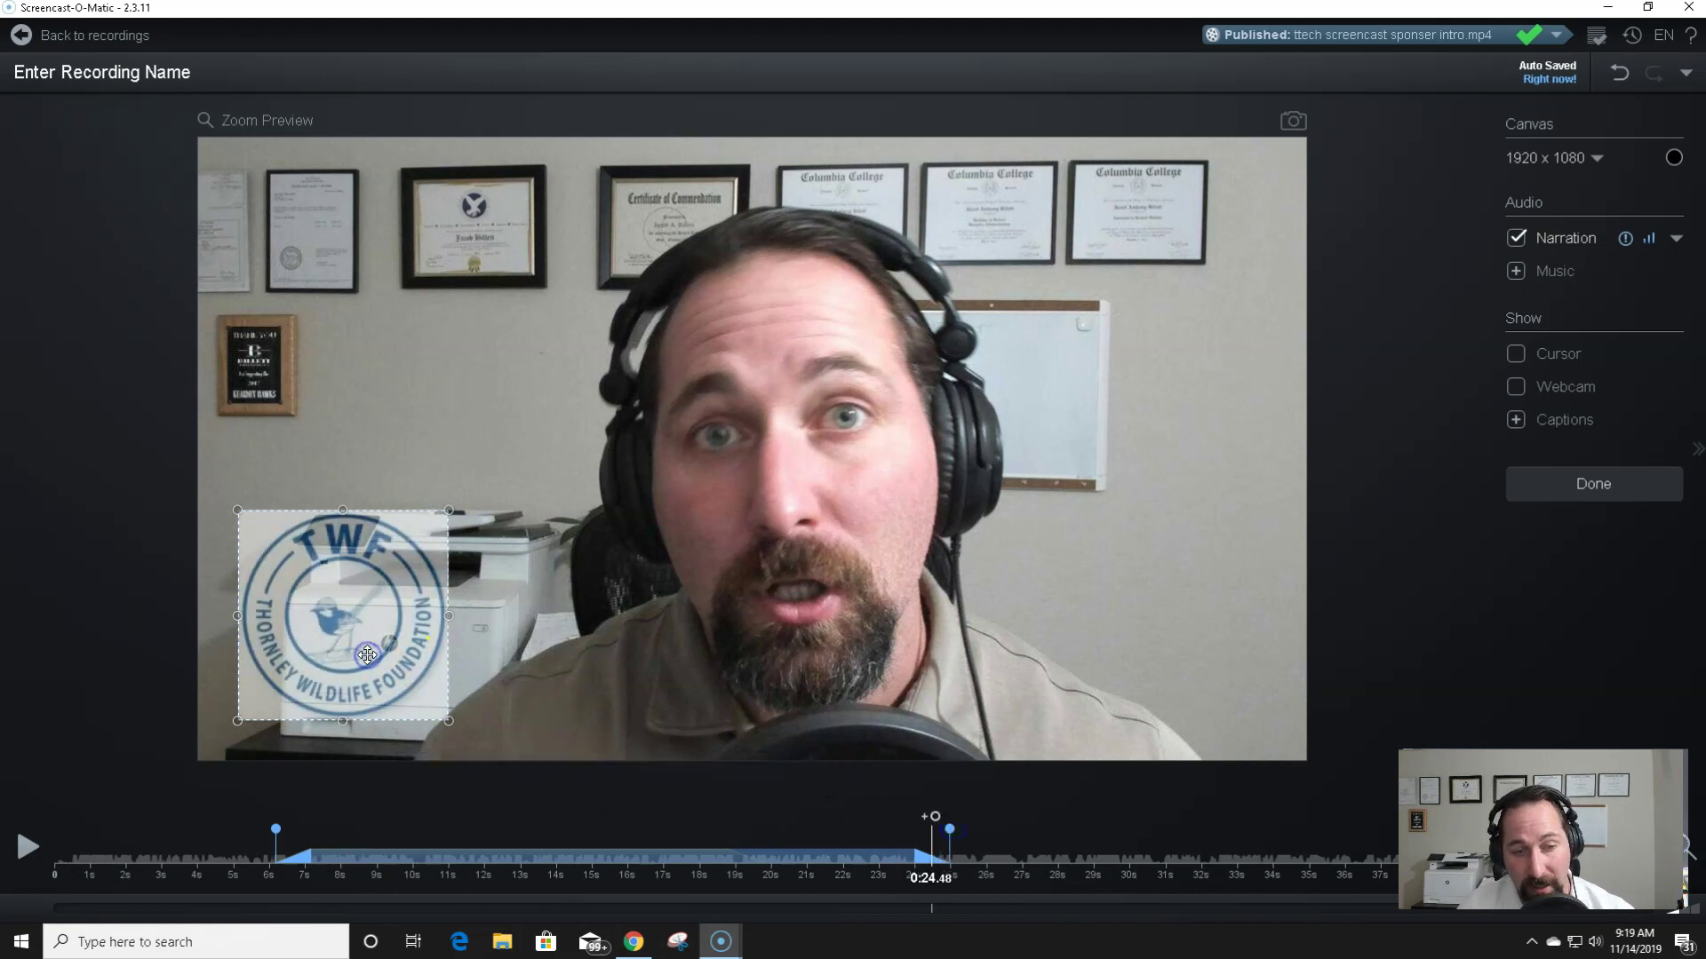
left_click(748, 542)
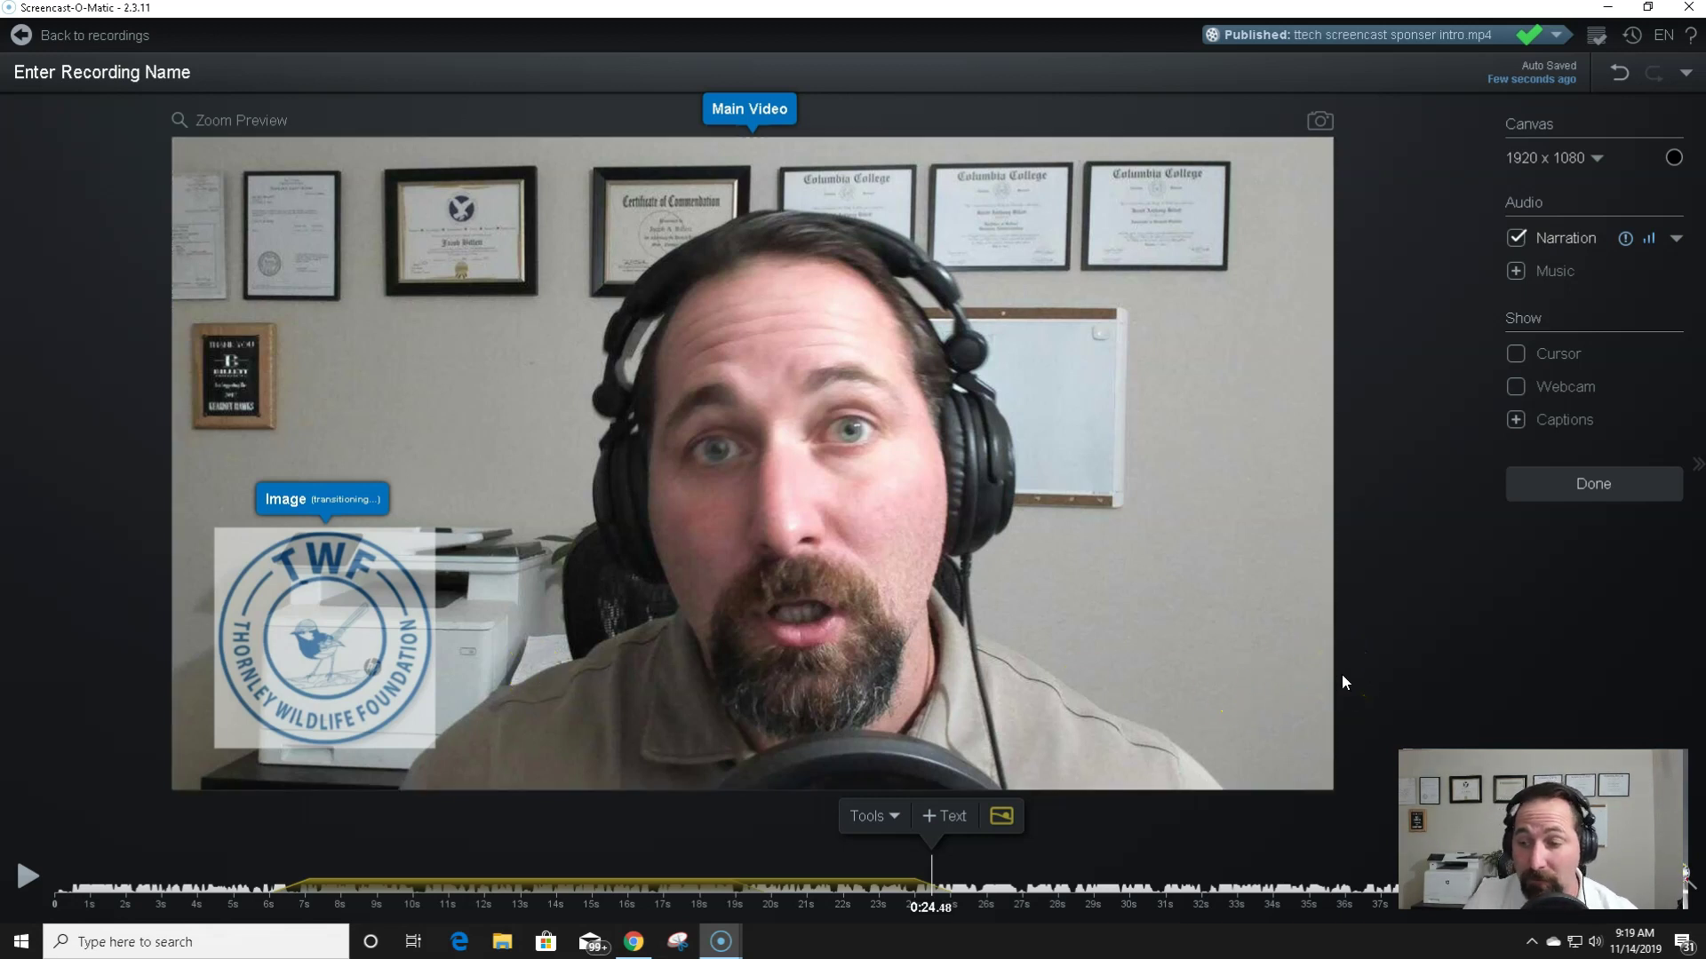
left_click(1610, 484)
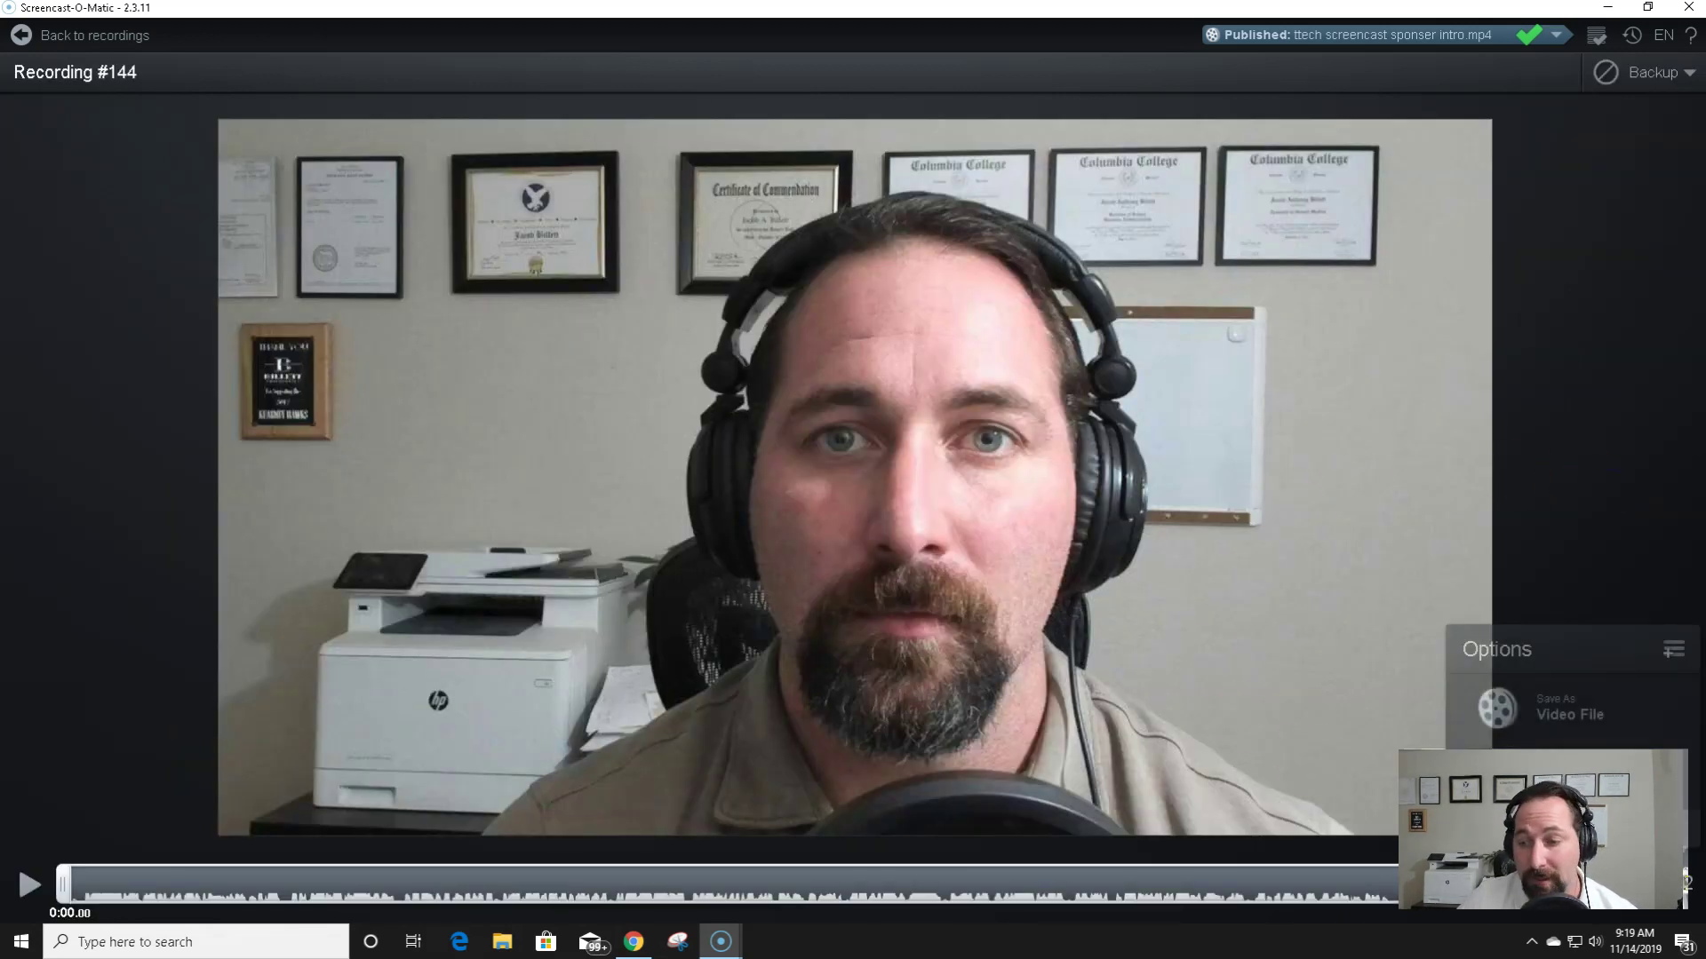